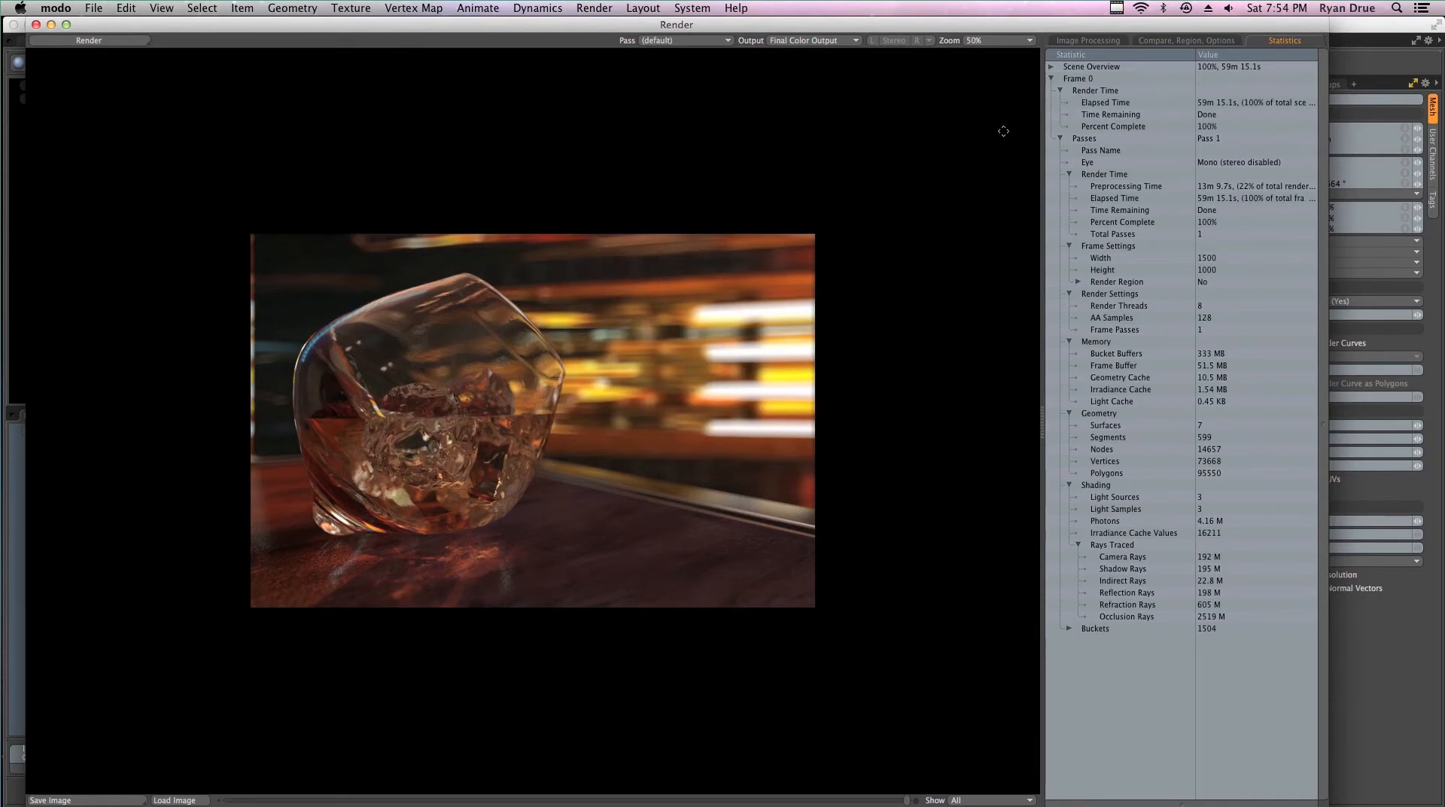
# - Examine the finished whiskey glass render at 100% zoom, including the glass, ice and blurred background, and close the render window
pyautogui.click(980, 42)
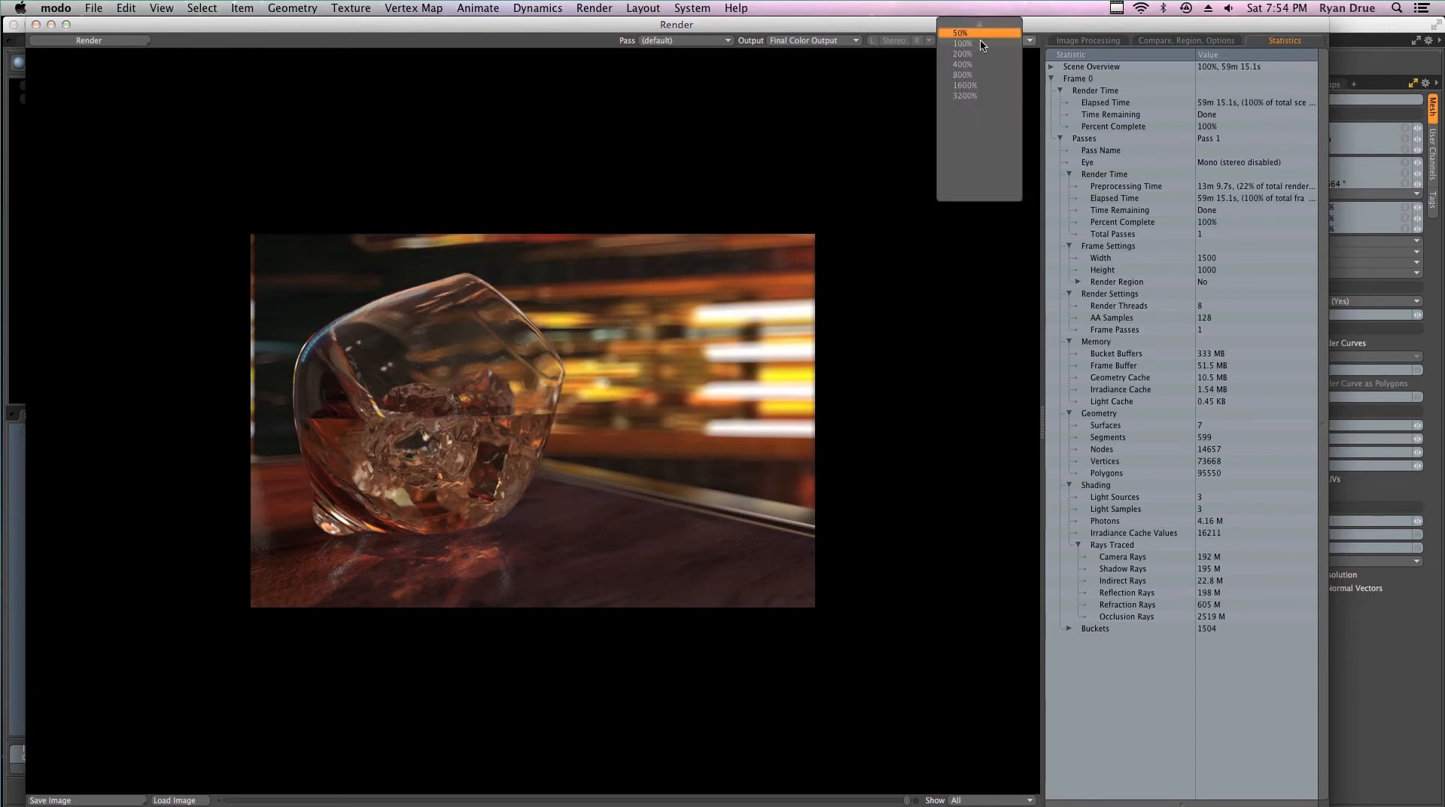
pyautogui.click(795, 120)
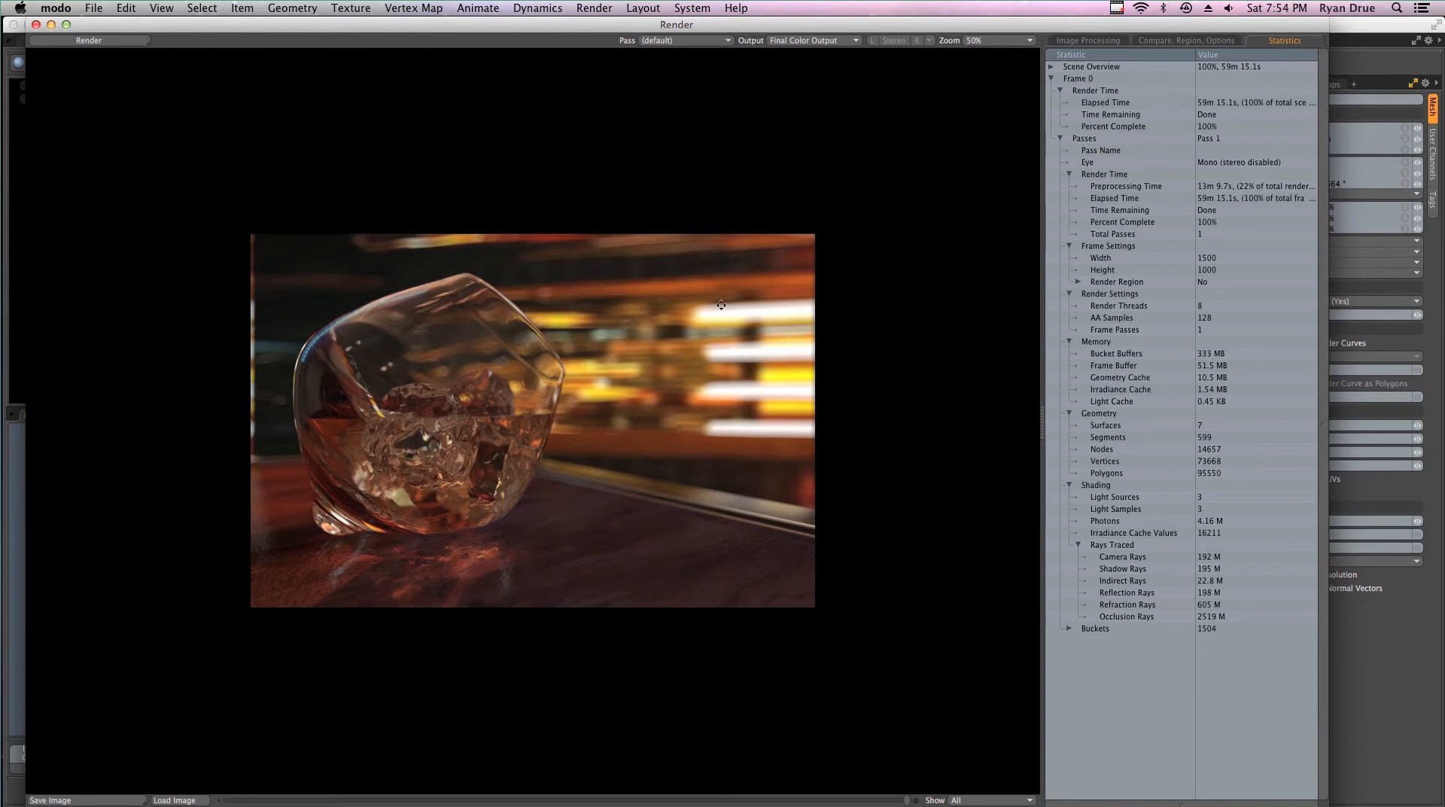
pyautogui.click(987, 41)
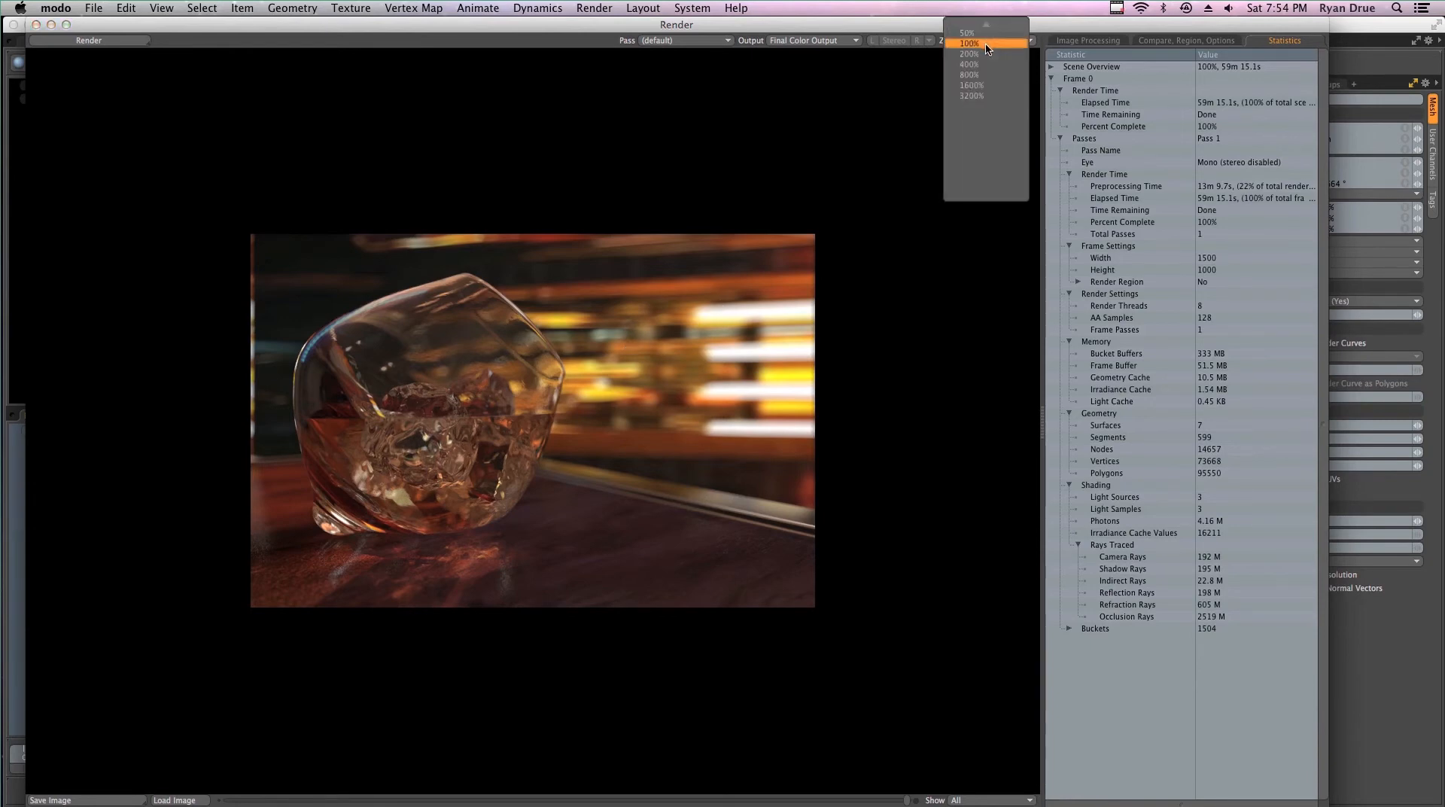
pyautogui.click(987, 43)
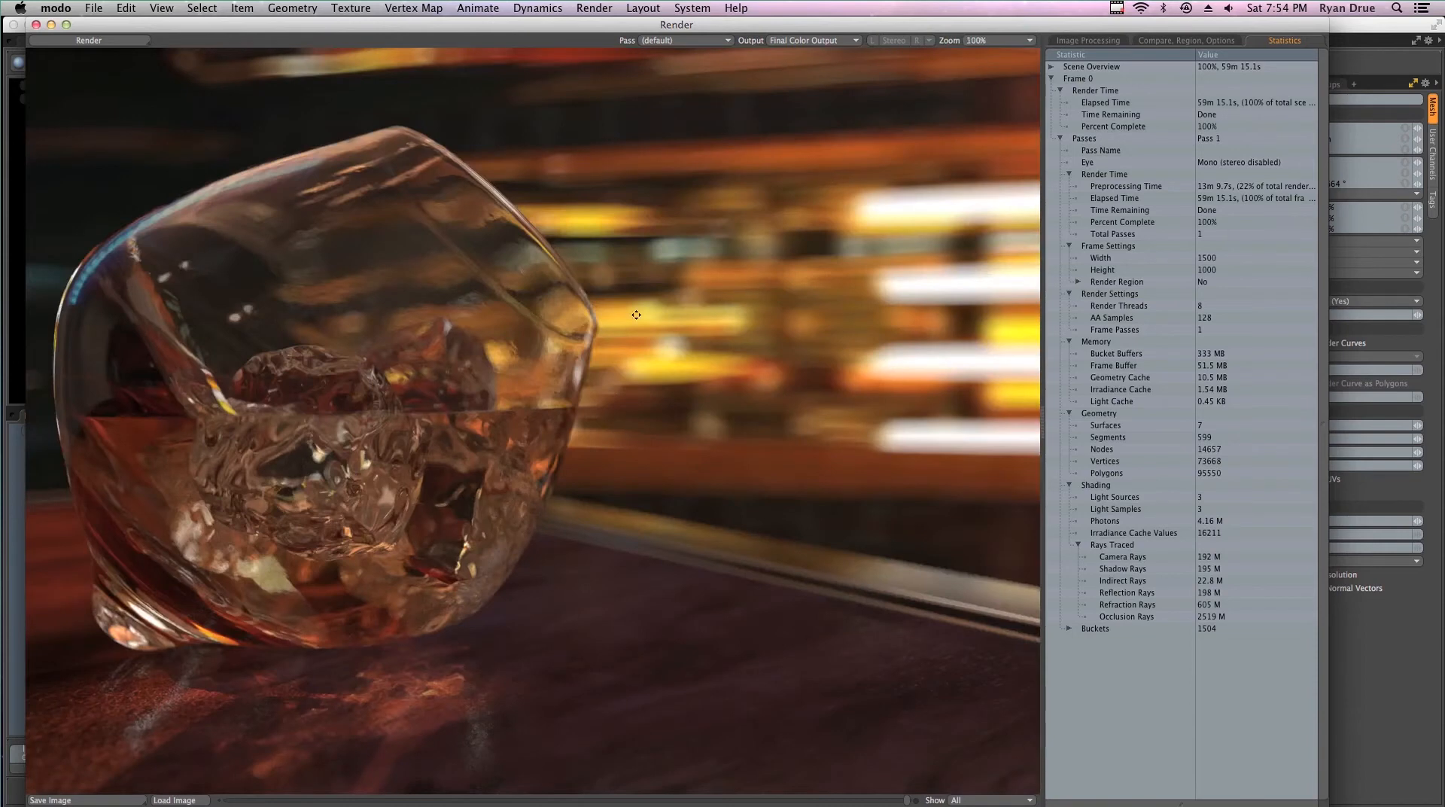
pyautogui.moveTo(861, 418); pyautogui.dragTo(652, 369)
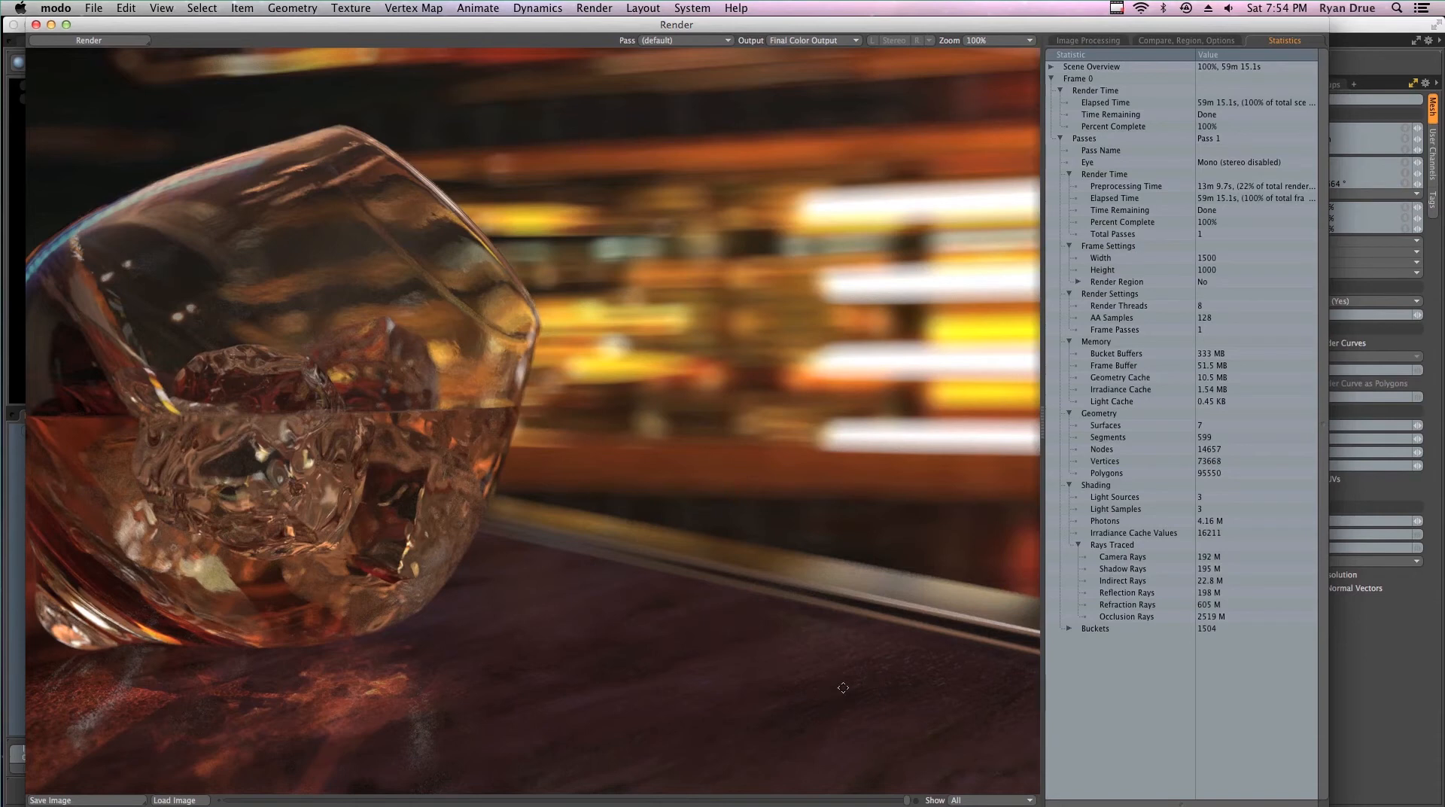
pyautogui.moveTo(379, 590); pyautogui.dragTo(516, 539)
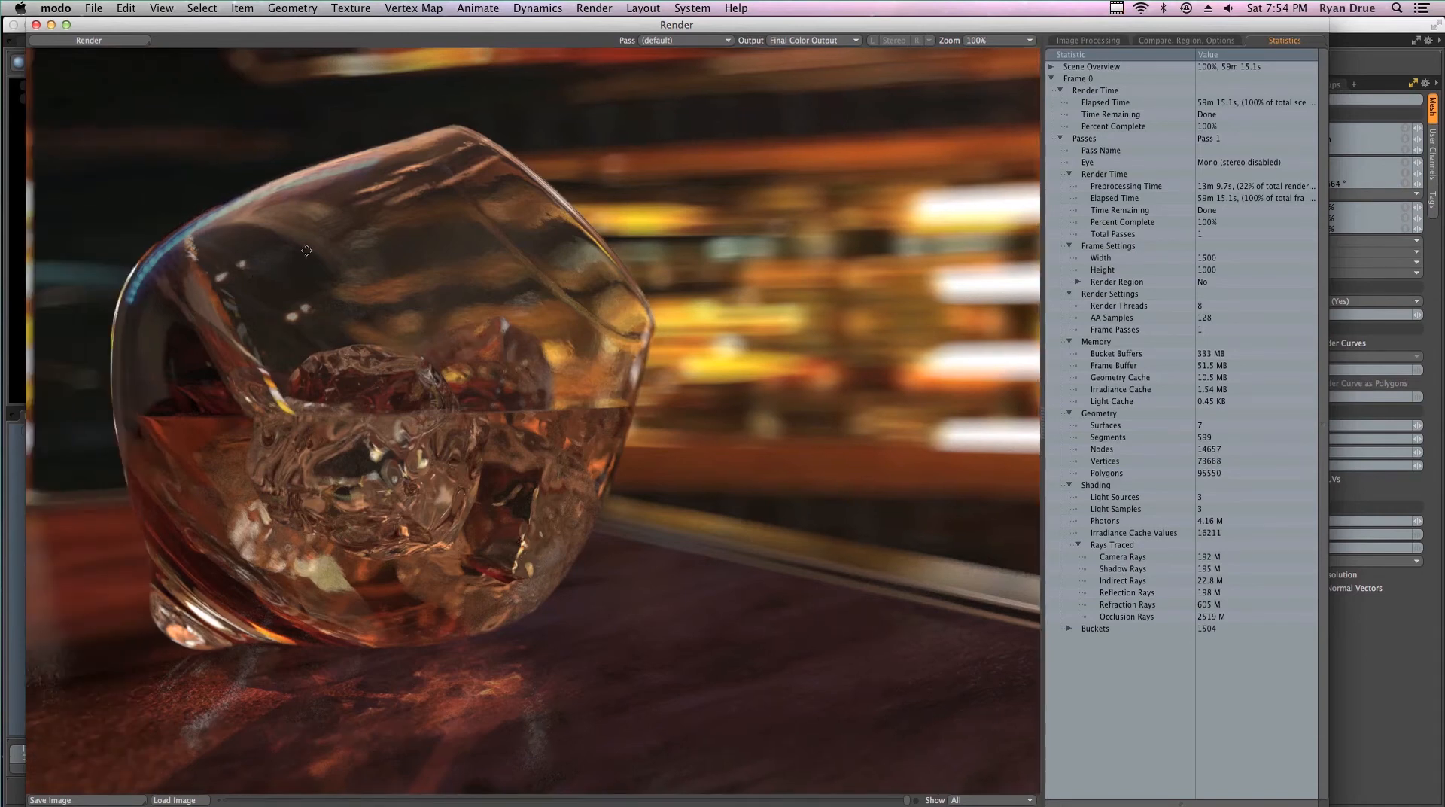
pyautogui.moveTo(282, 477); pyautogui.dragTo(372, 430)
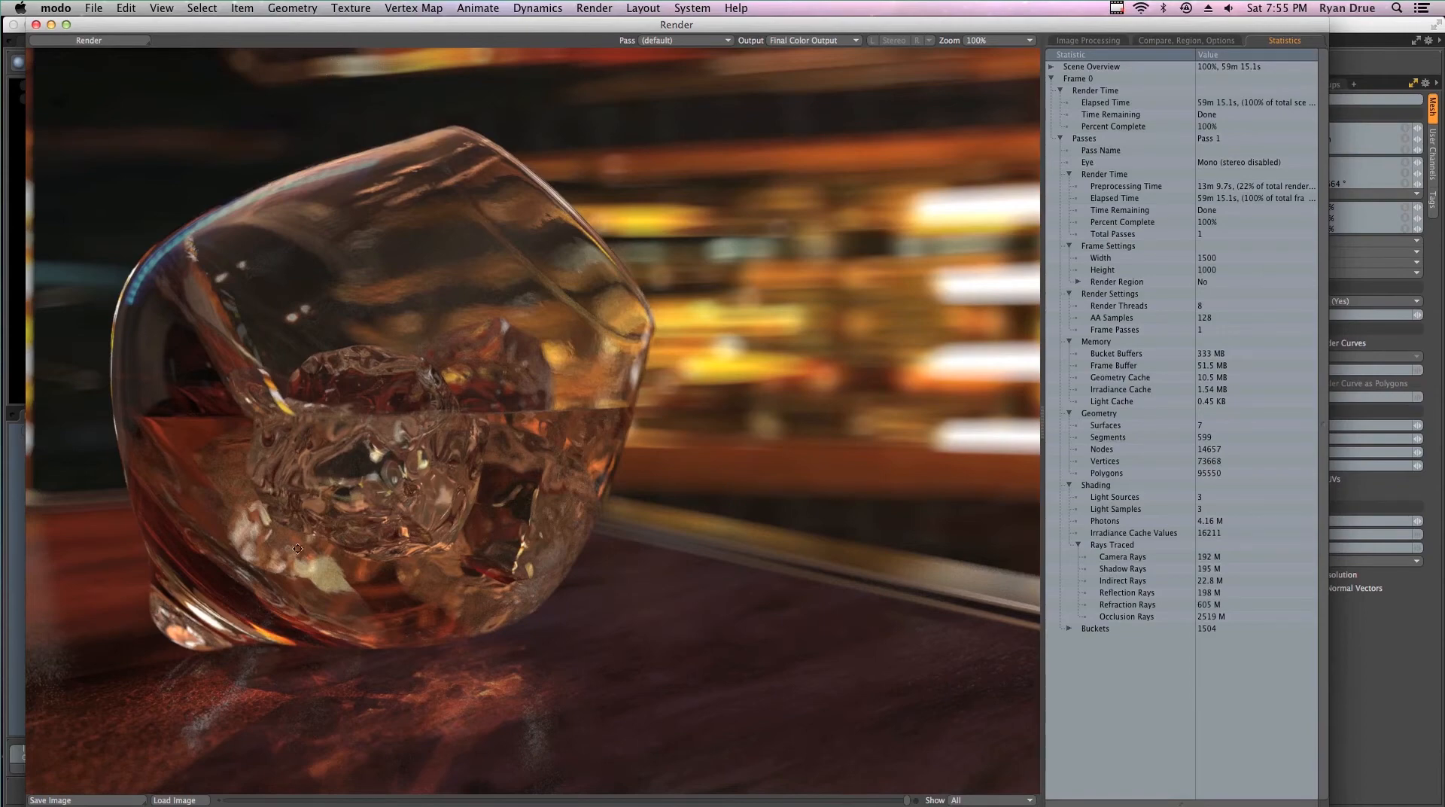
pyautogui.moveTo(639, 533); pyautogui.dragTo(293, 529)
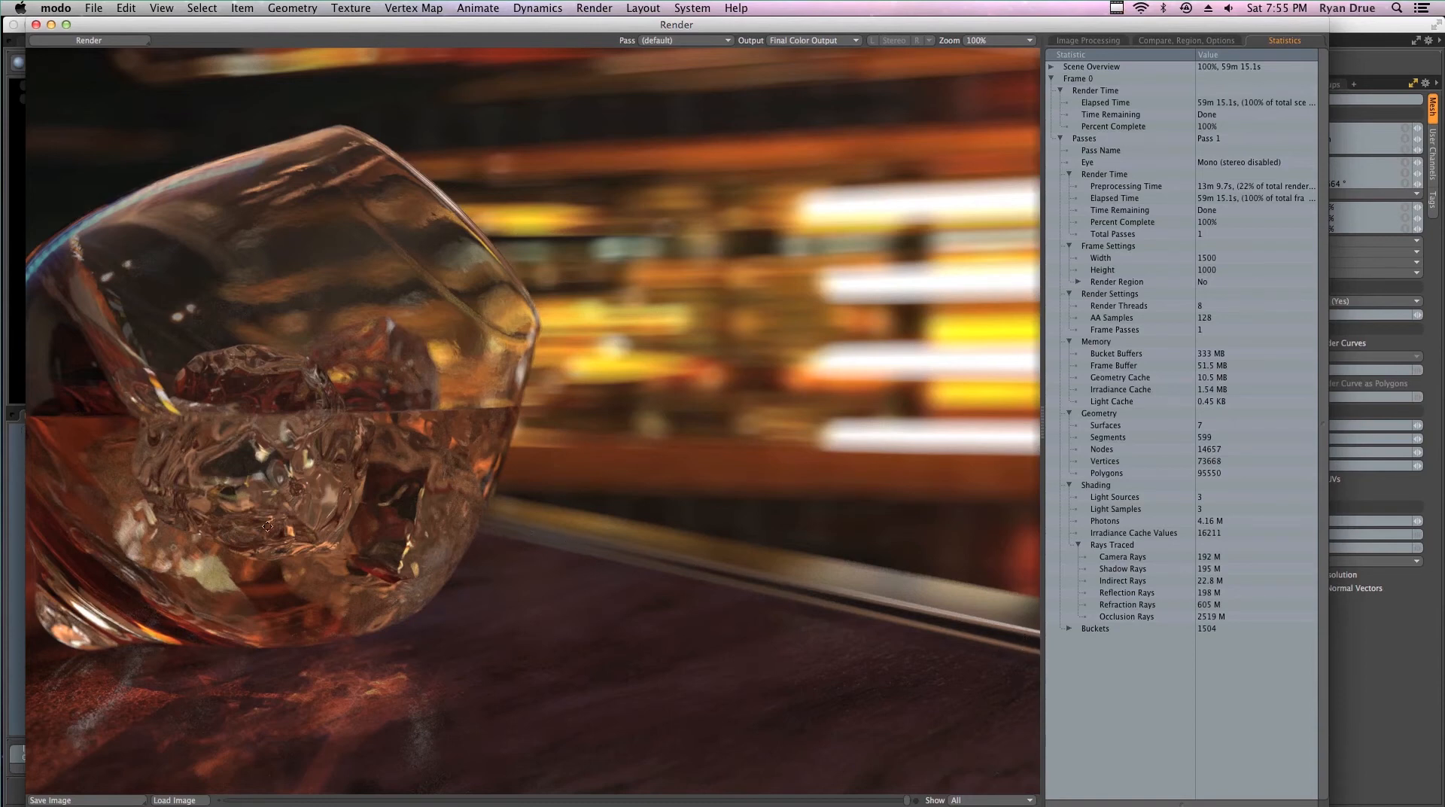
pyautogui.moveTo(241, 546); pyautogui.dragTo(648, 435)
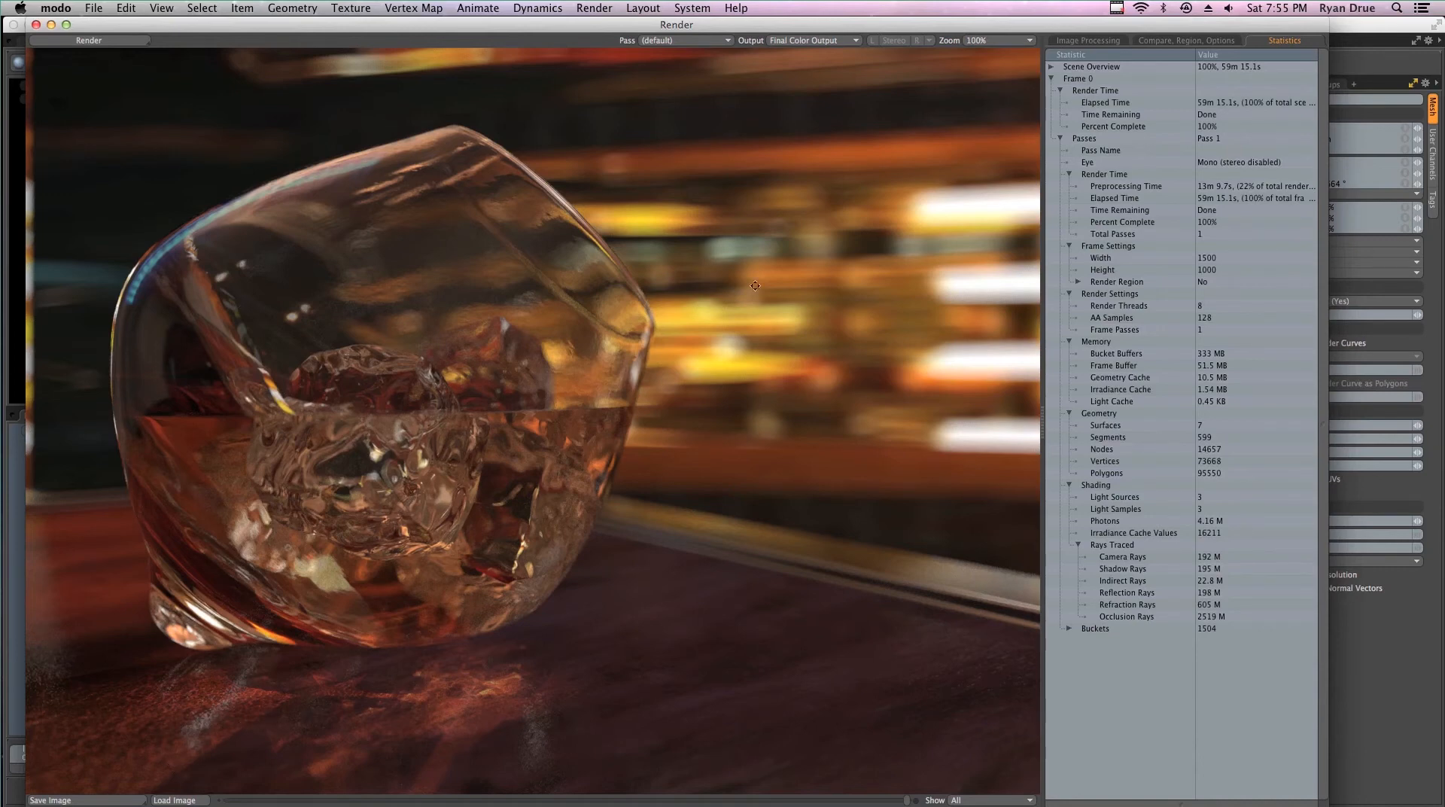
pyautogui.click(994, 40)
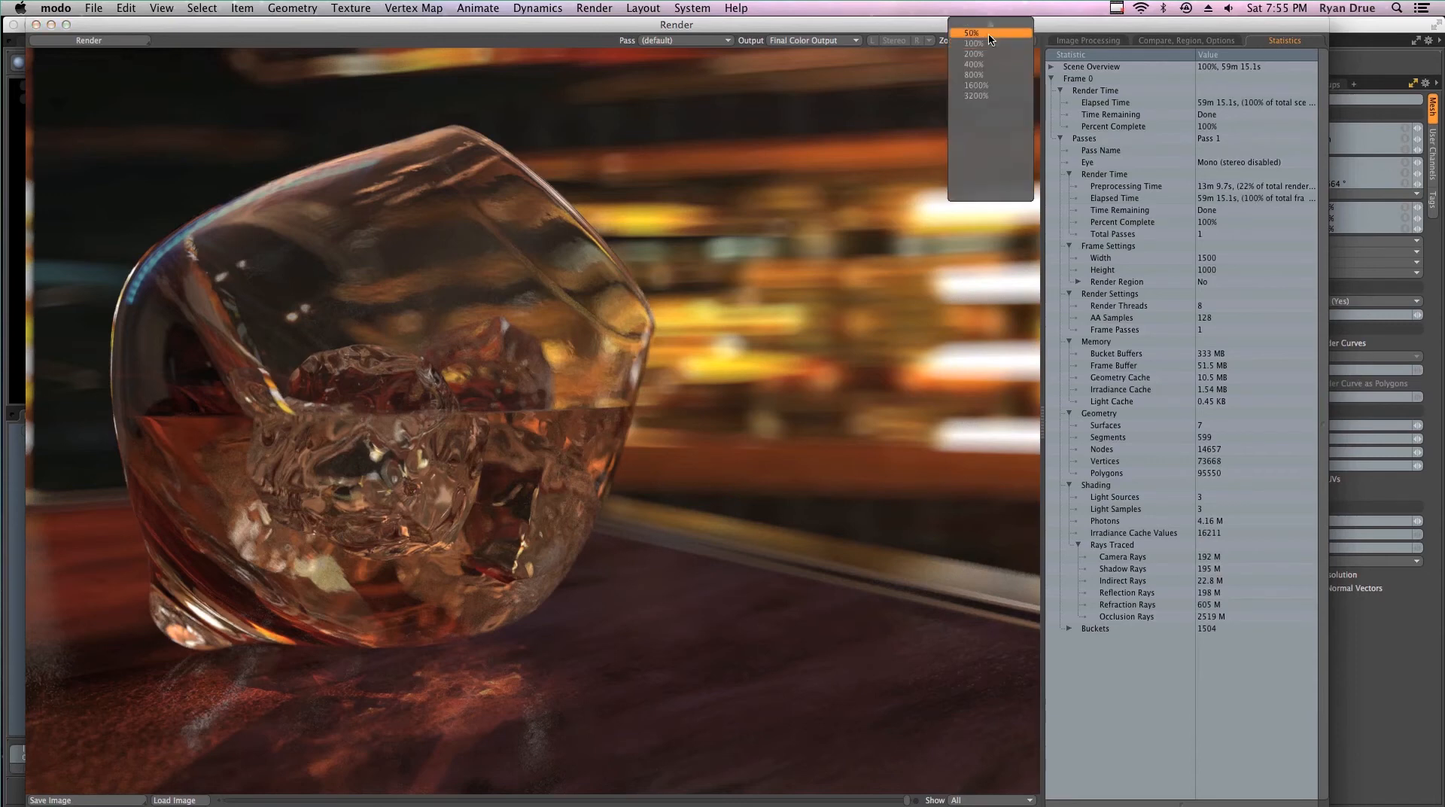
pyautogui.click(978, 79)
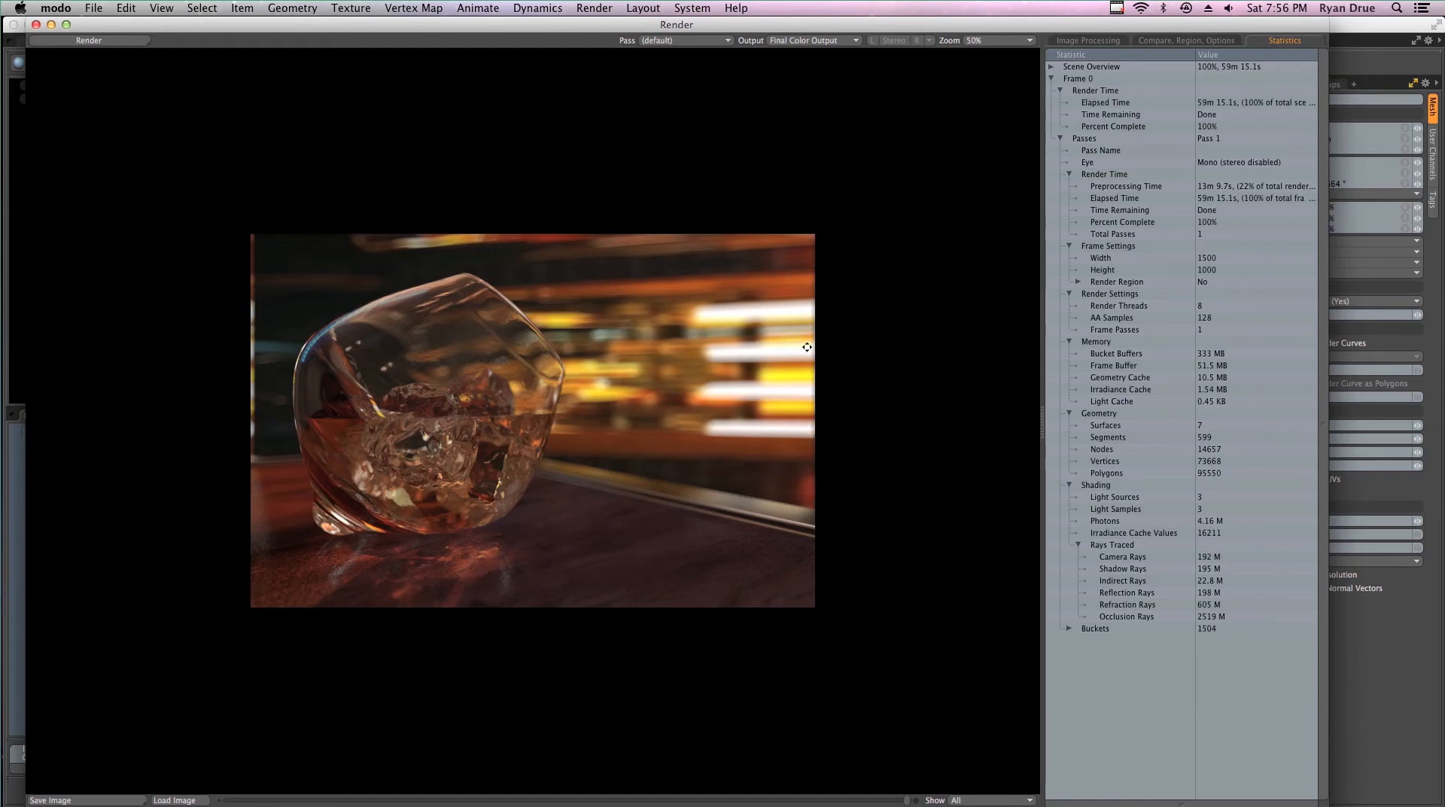
pyautogui.click(36, 24)
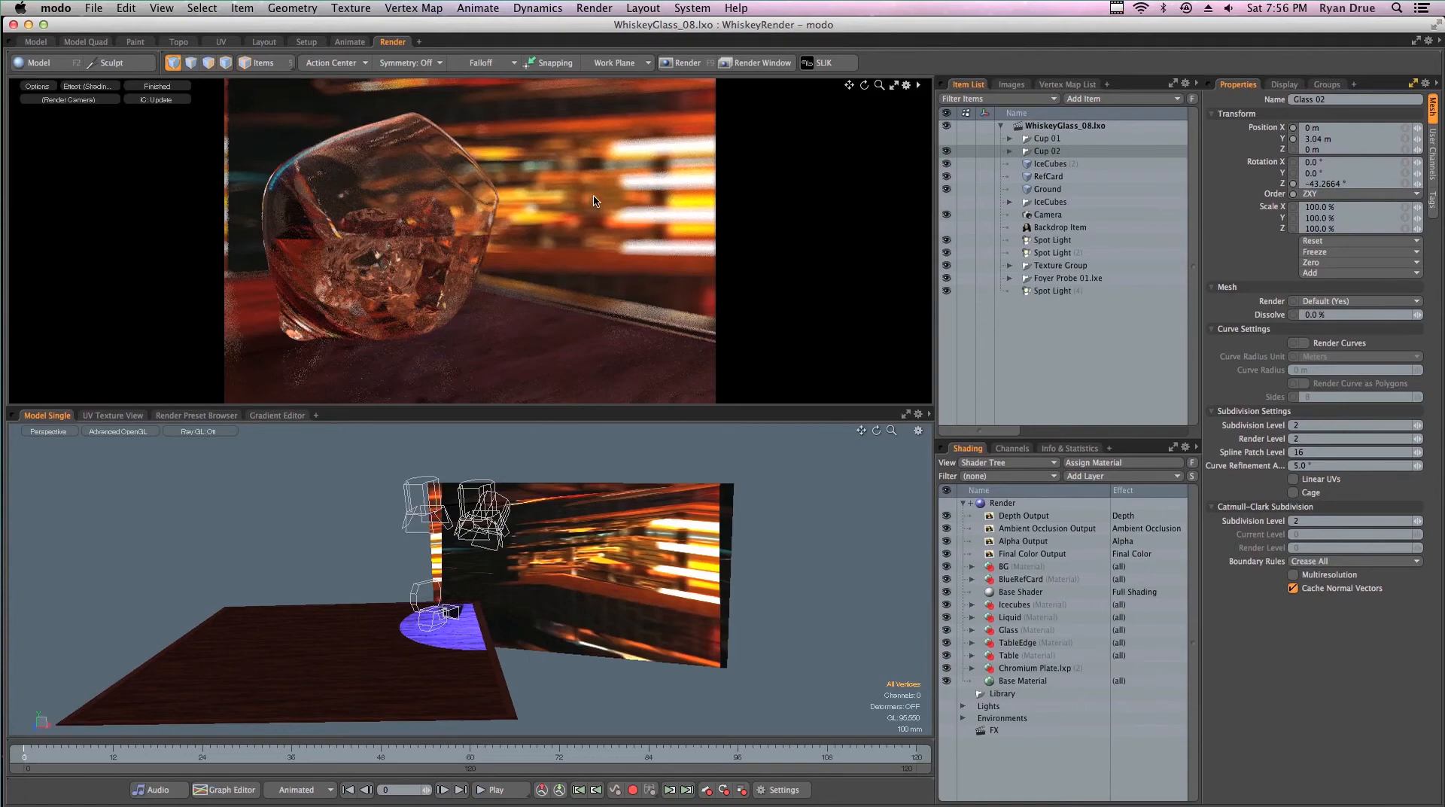
# - In the BG material, set the Background_01 diffuse color image's projection type to UV Map, using the Texture UV map
pyautogui.click(972, 566)
pyautogui.click(1035, 628)
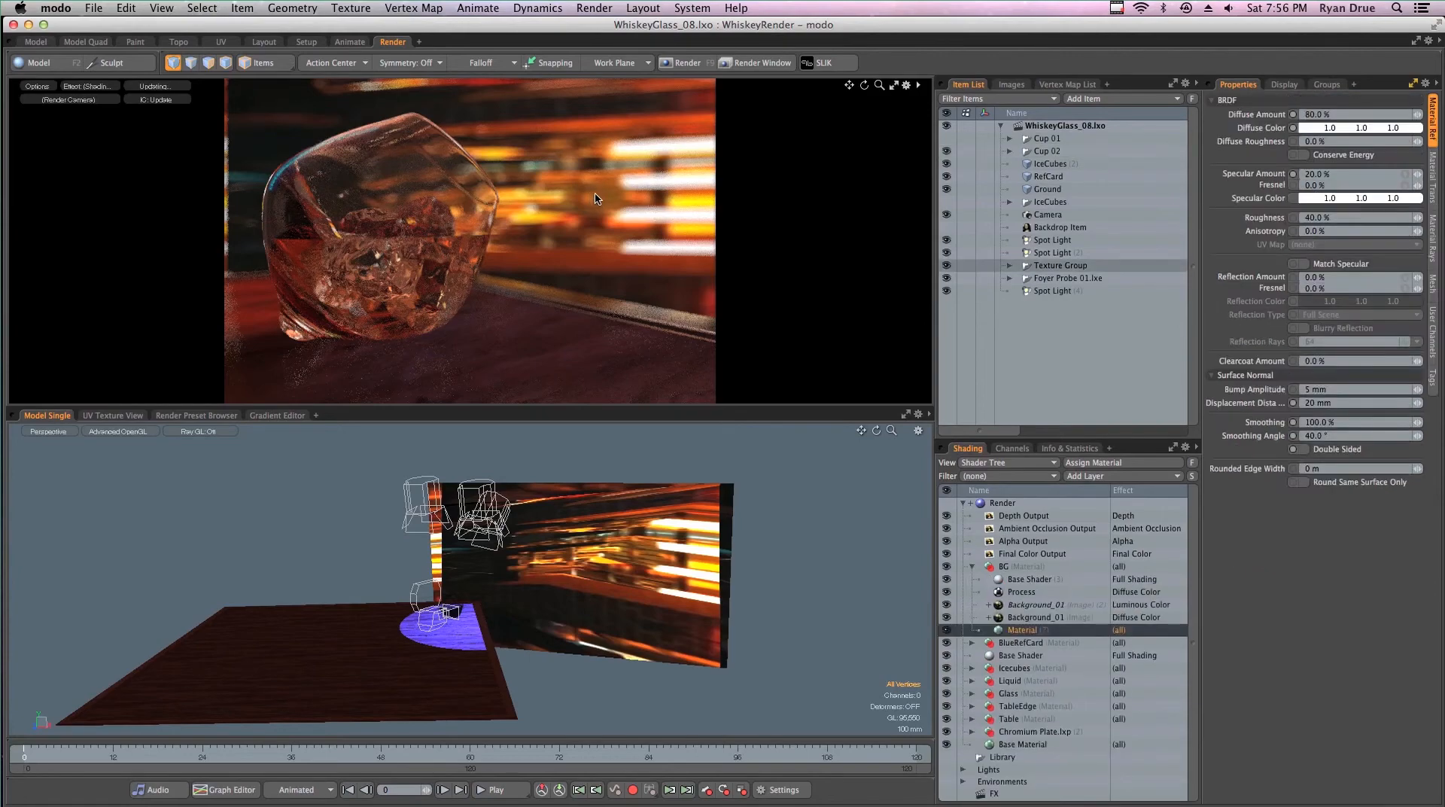
pyautogui.click(1037, 617)
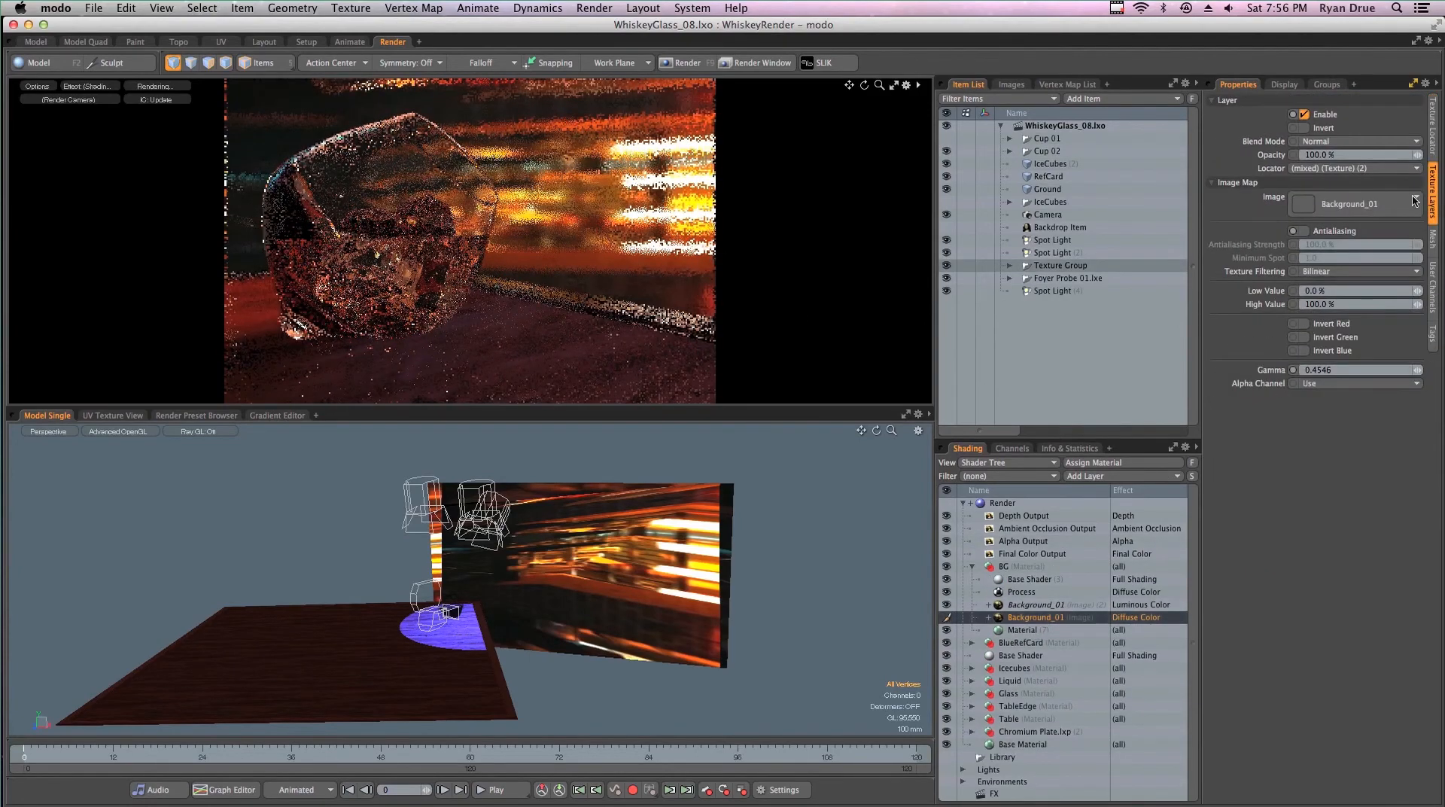
pyautogui.click(1435, 150)
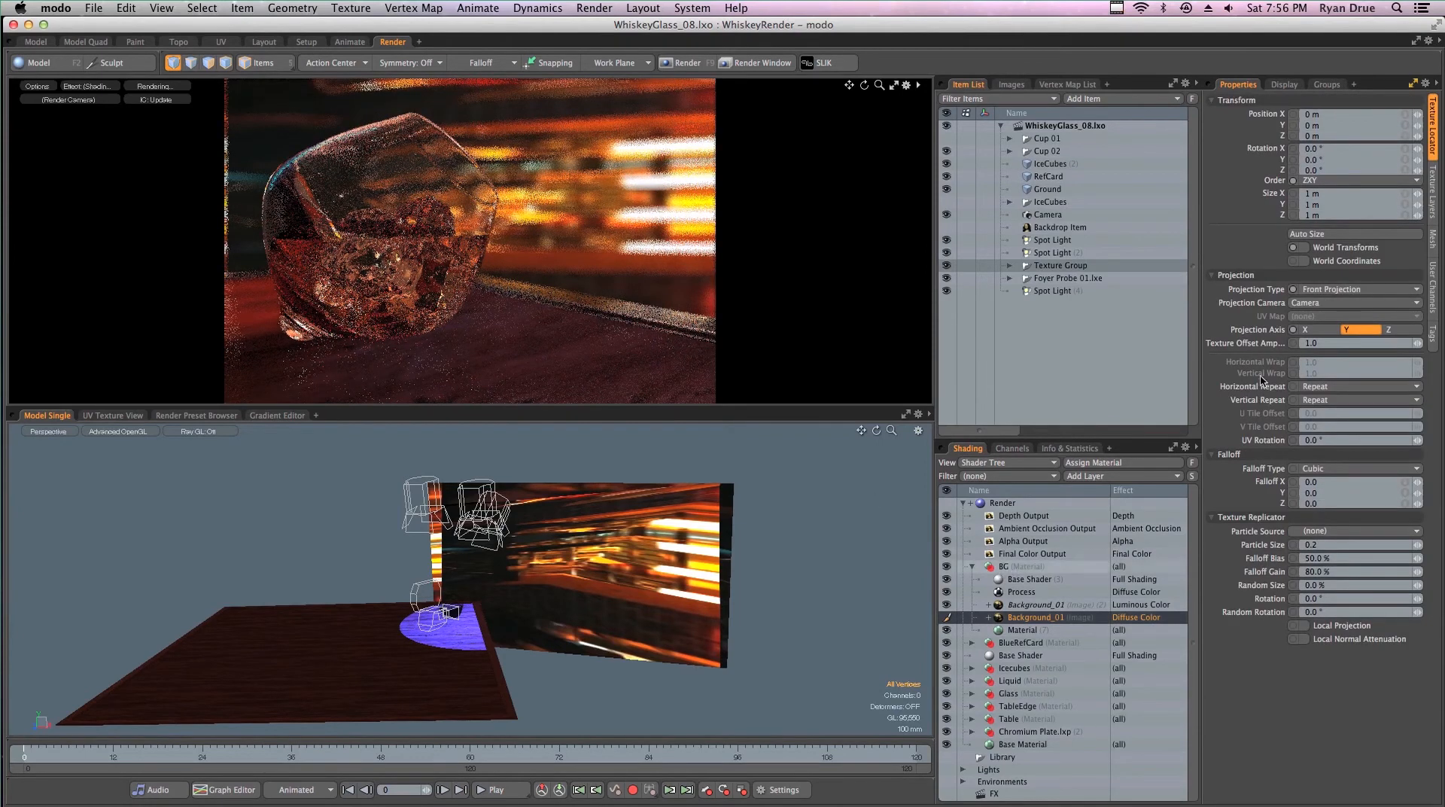
pyautogui.click(1322, 291)
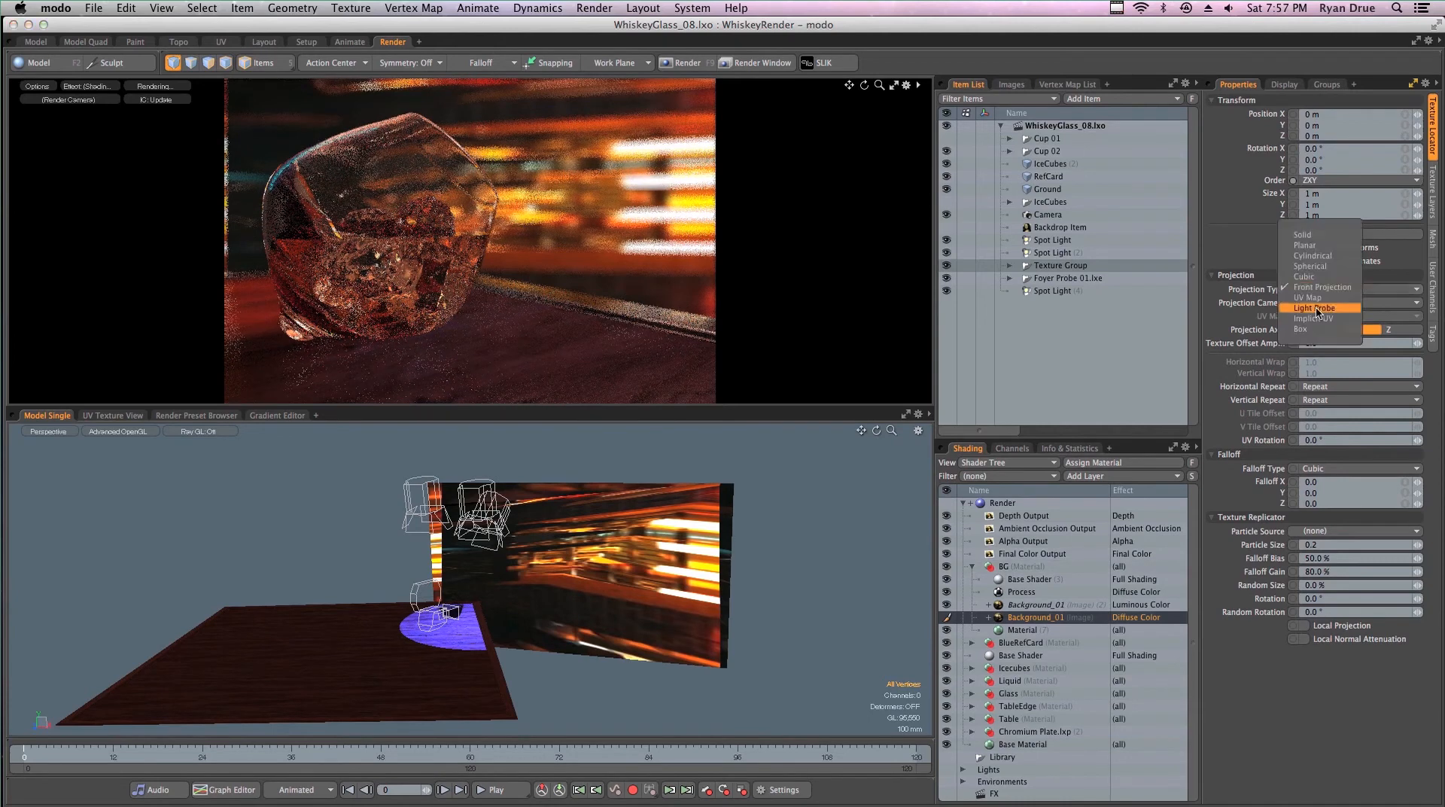
pyautogui.click(1323, 305)
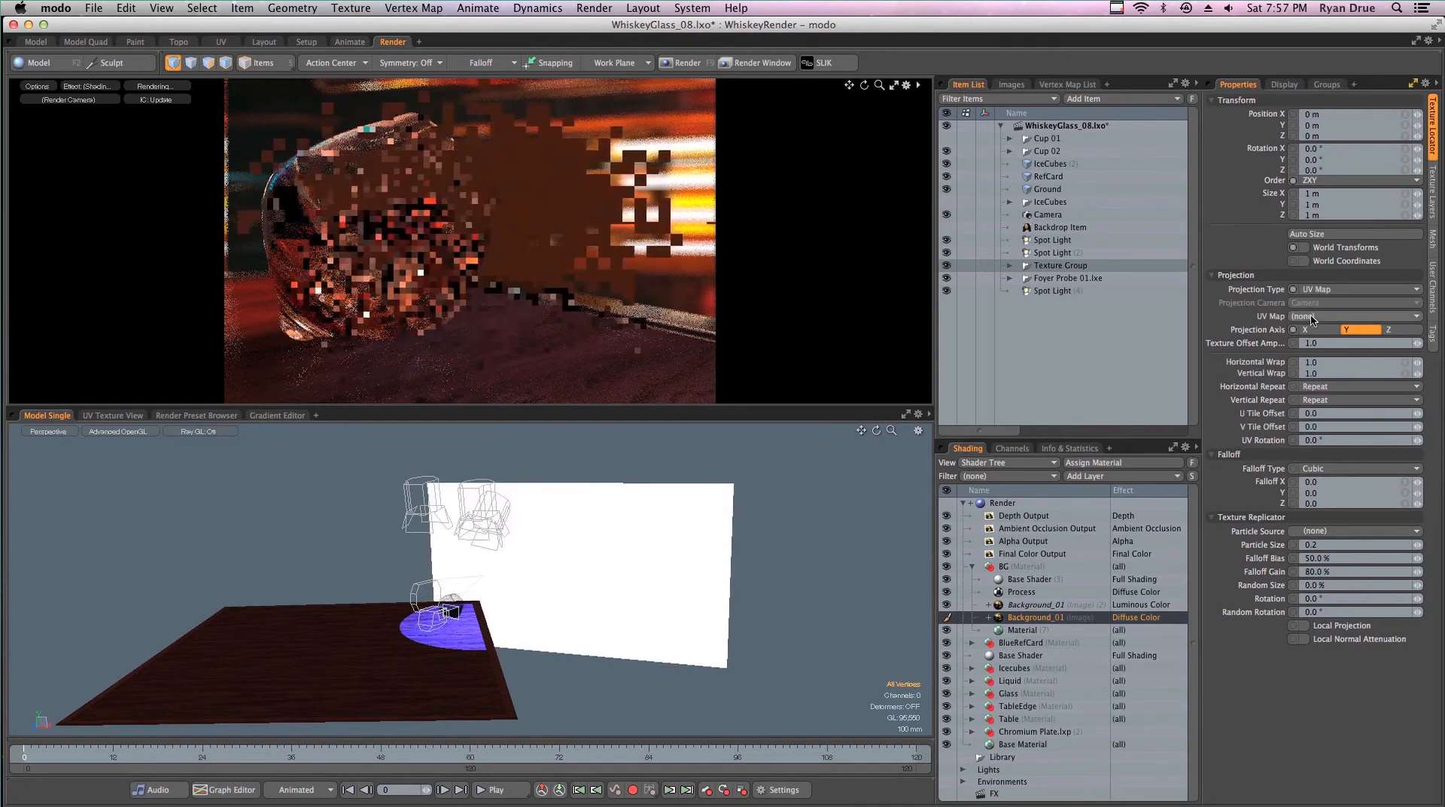
pyautogui.click(1312, 317)
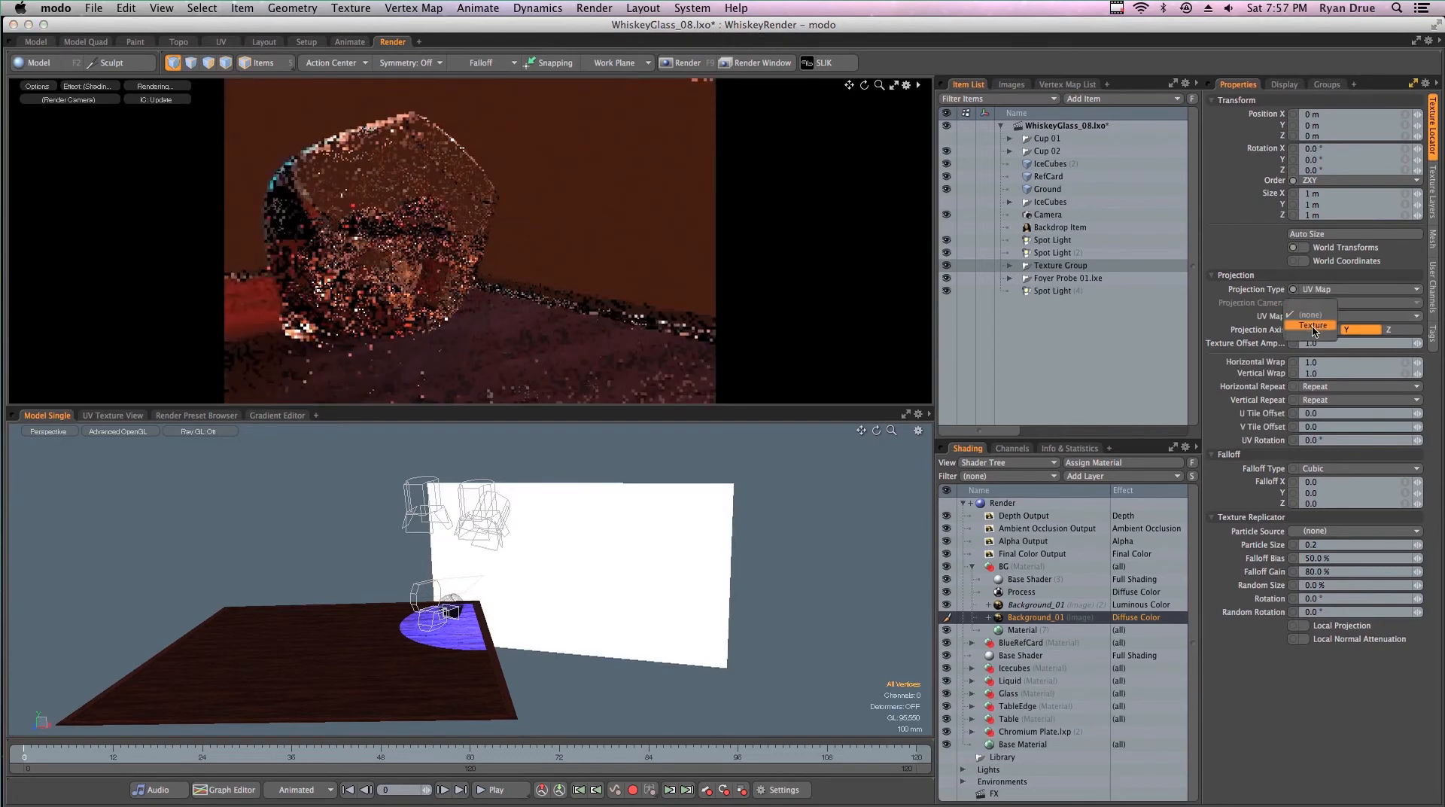
pyautogui.click(1296, 329)
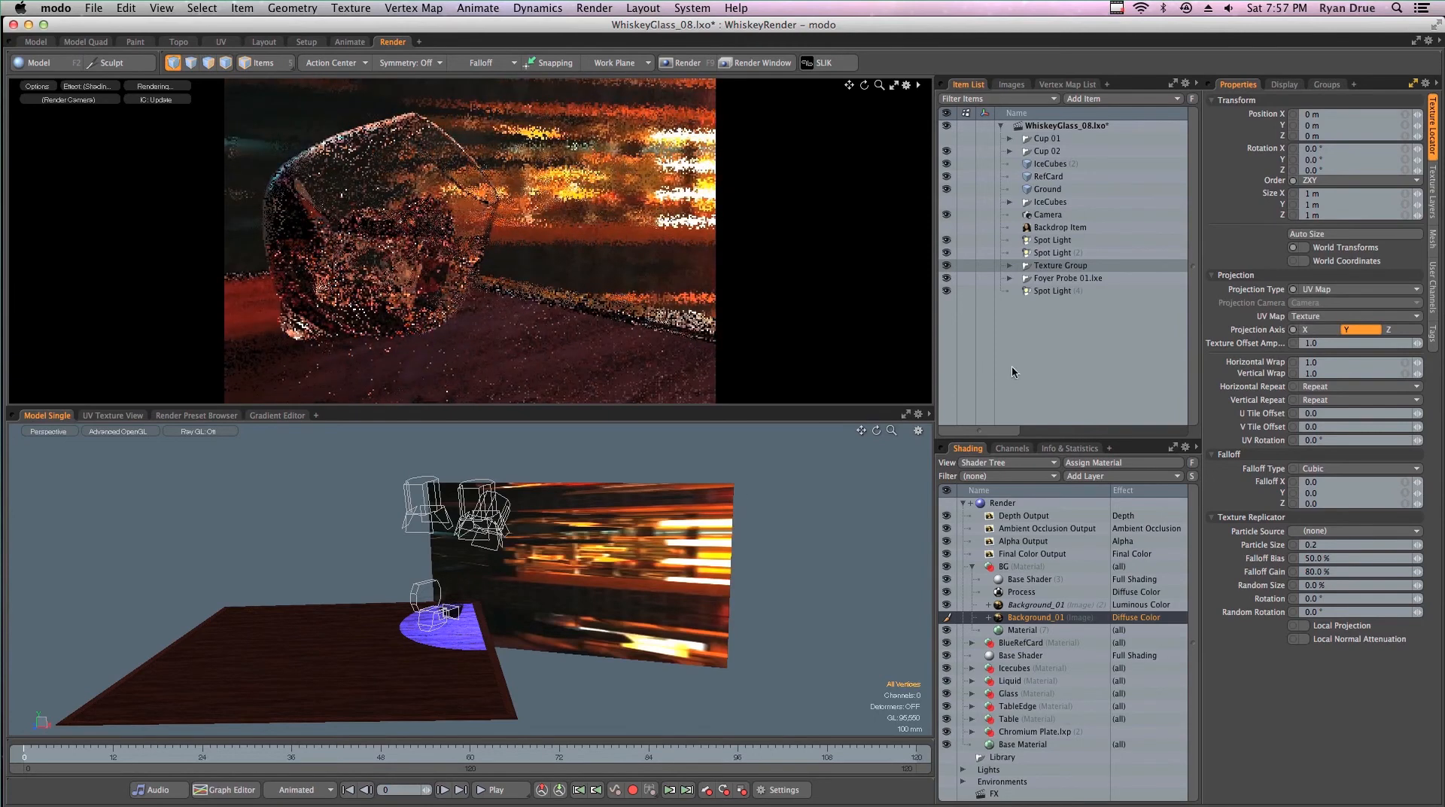
# - View the Background_01 image in a separate viewer and compare it with the background plane in the scene
pyautogui.keyDown('alt'); pyautogui.moveTo(667, 612); pyautogui.dragTo(608, 610); pyautogui.keyUp('alt')
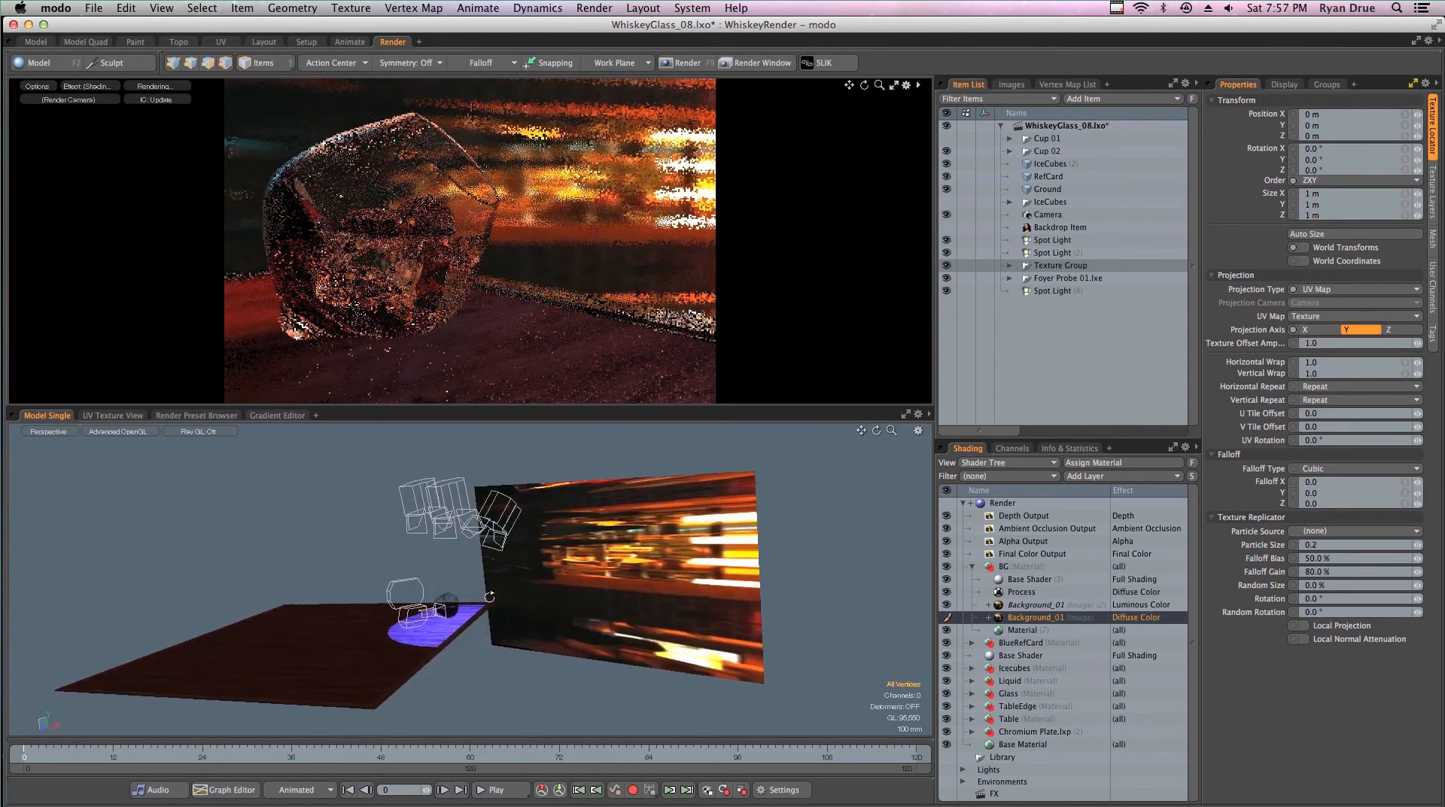
pyautogui.doubleClick(1073, 616)
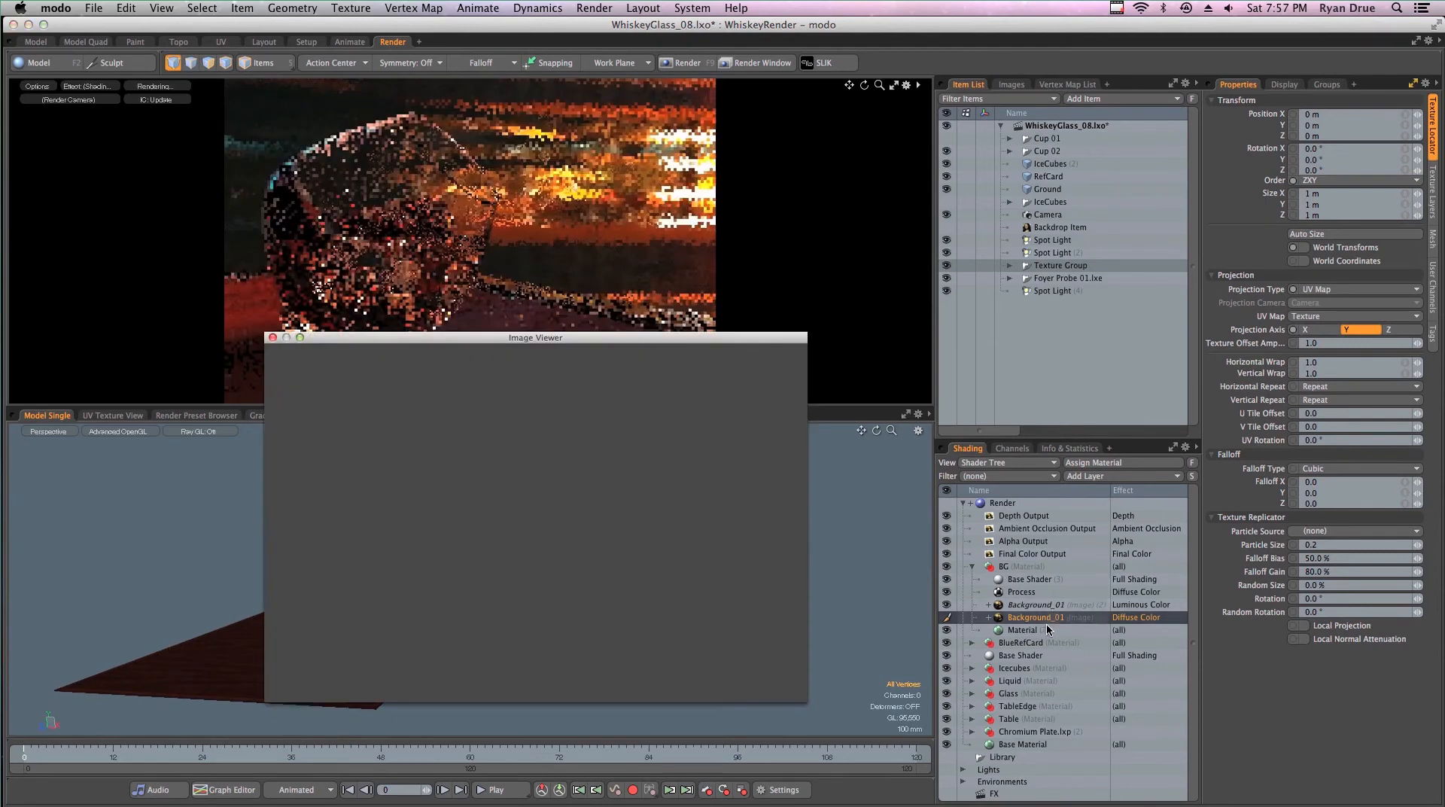
pyautogui.moveTo(631, 337); pyautogui.dragTo(1230, 169)
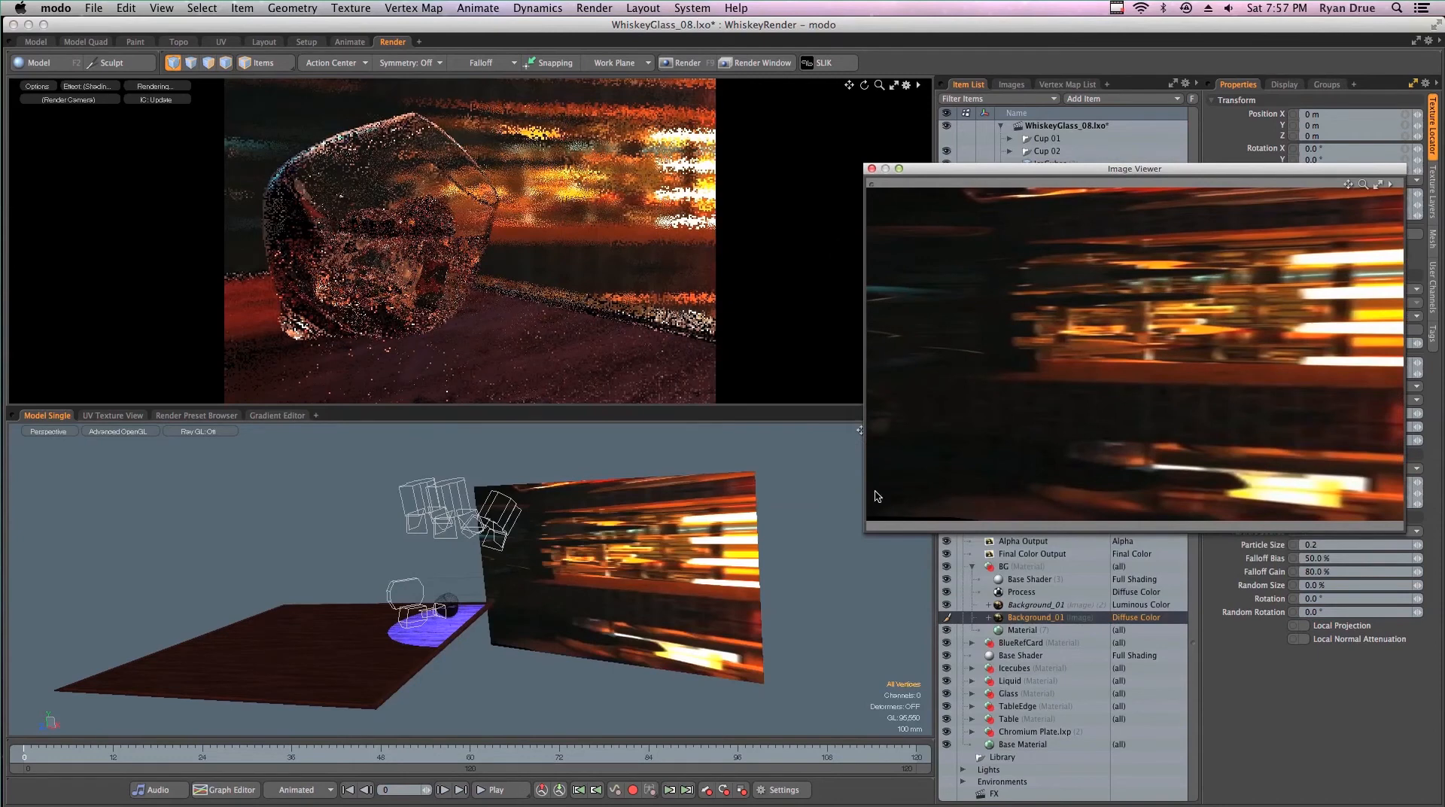
pyautogui.keyDown('alt'); pyautogui.moveTo(631, 602); pyautogui.dragTo(599, 583); pyautogui.keyUp('alt')
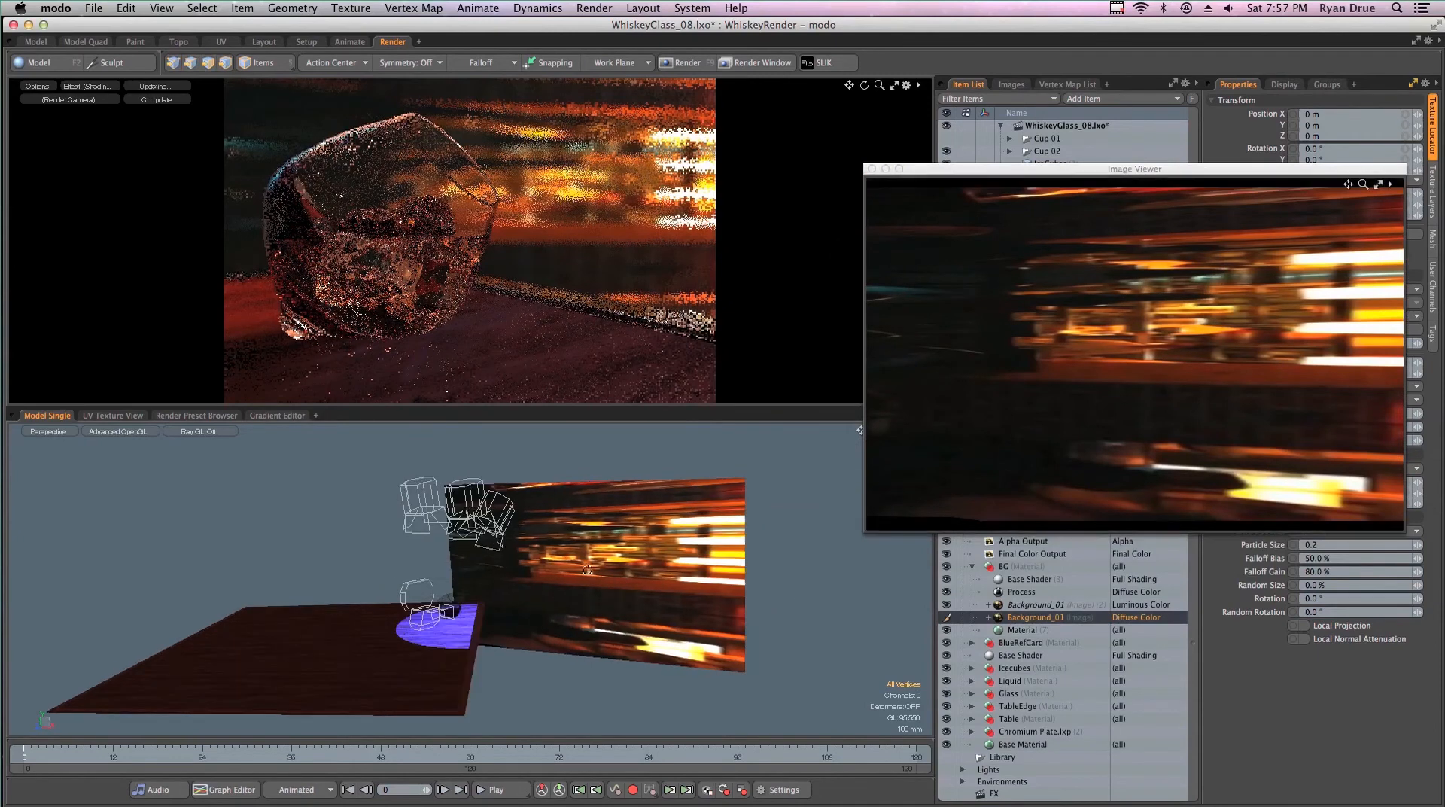
# - Select the background plane, switch to polygon mode and activate the Transform tool on its geometry
pyautogui.press('5')
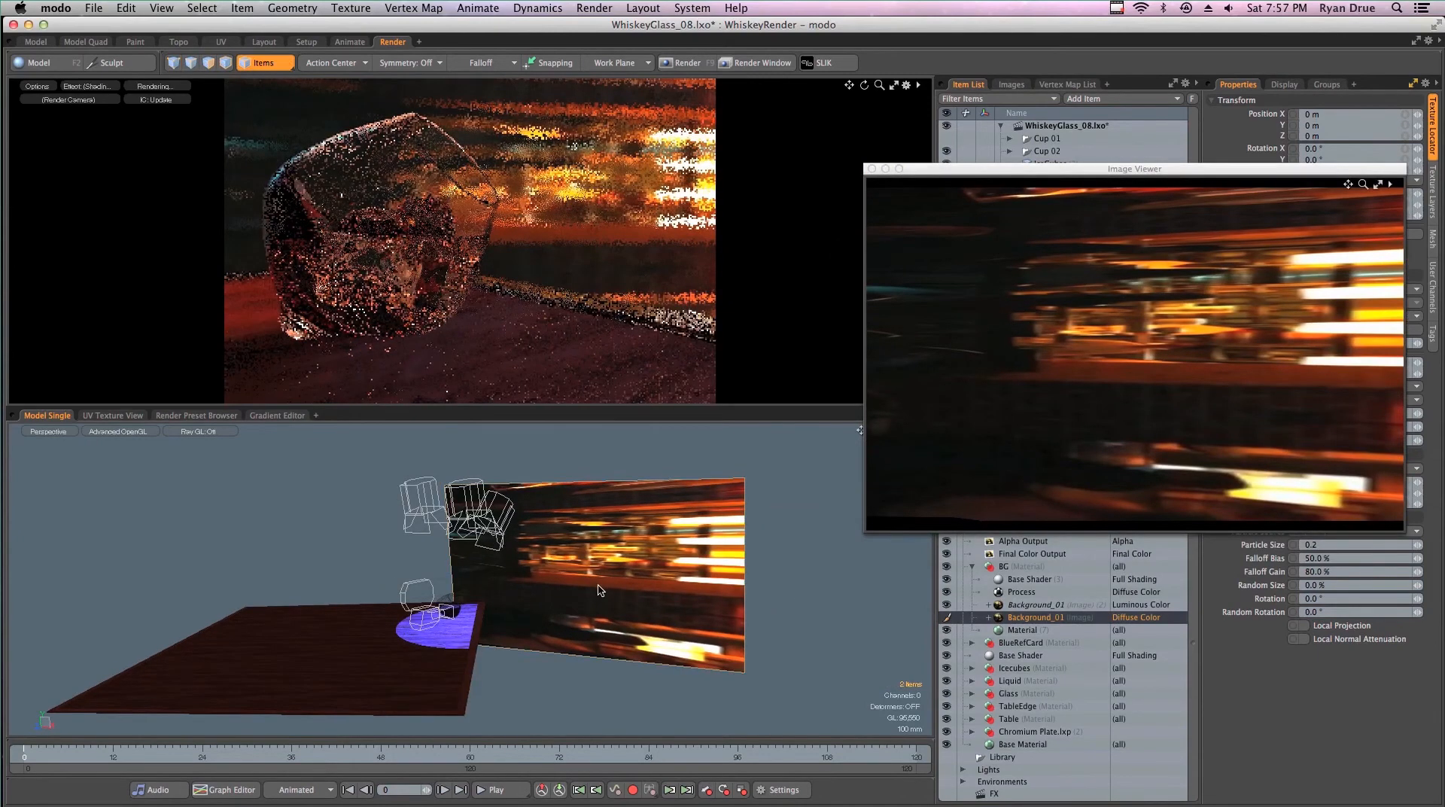
pyautogui.press('3')
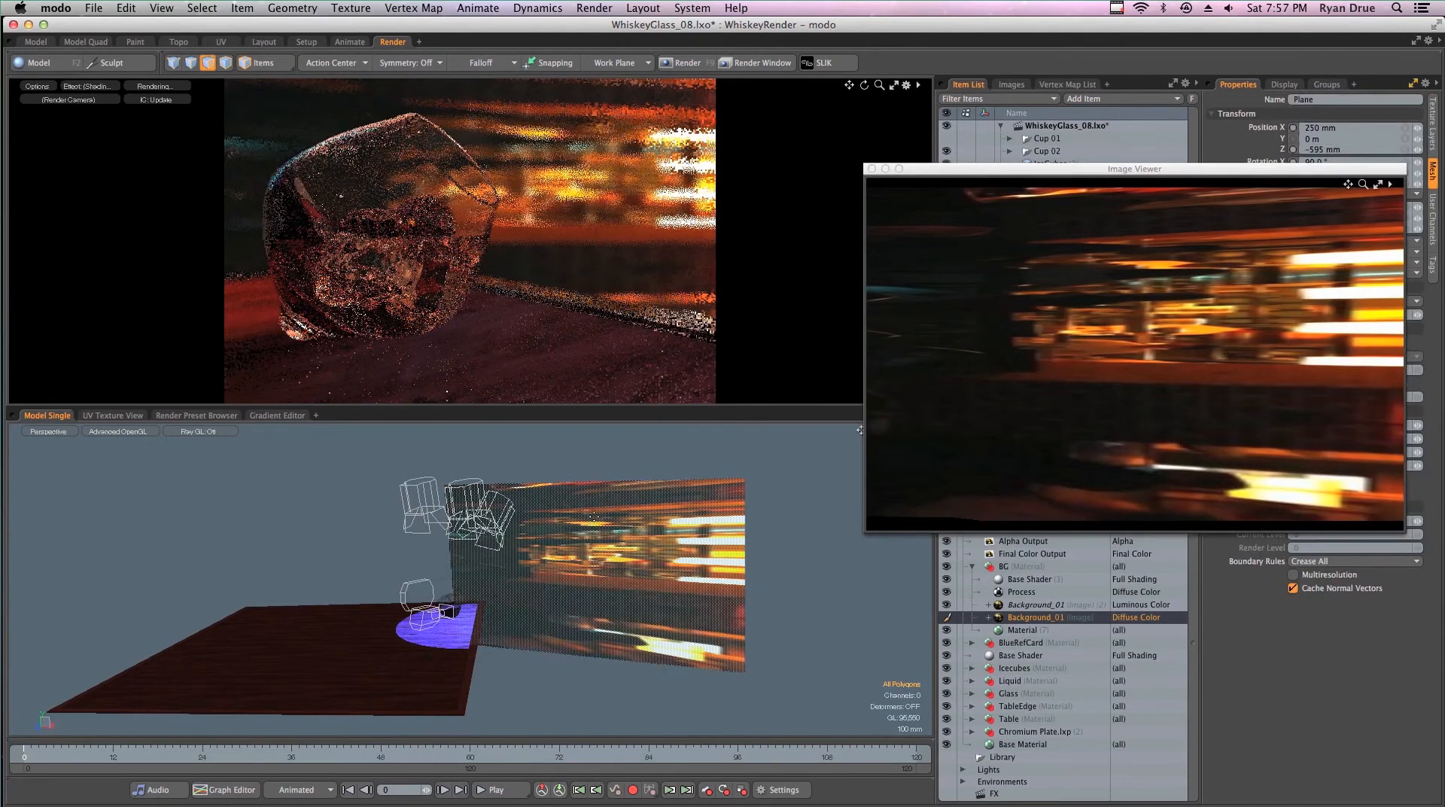
pyautogui.press('y')
pyautogui.moveTo(586, 518); pyautogui.dragTo(579, 495)
pyautogui.keyDown('alt'); pyautogui.moveTo(573, 602); pyautogui.dragTo(690, 580); pyautogui.keyUp('alt')
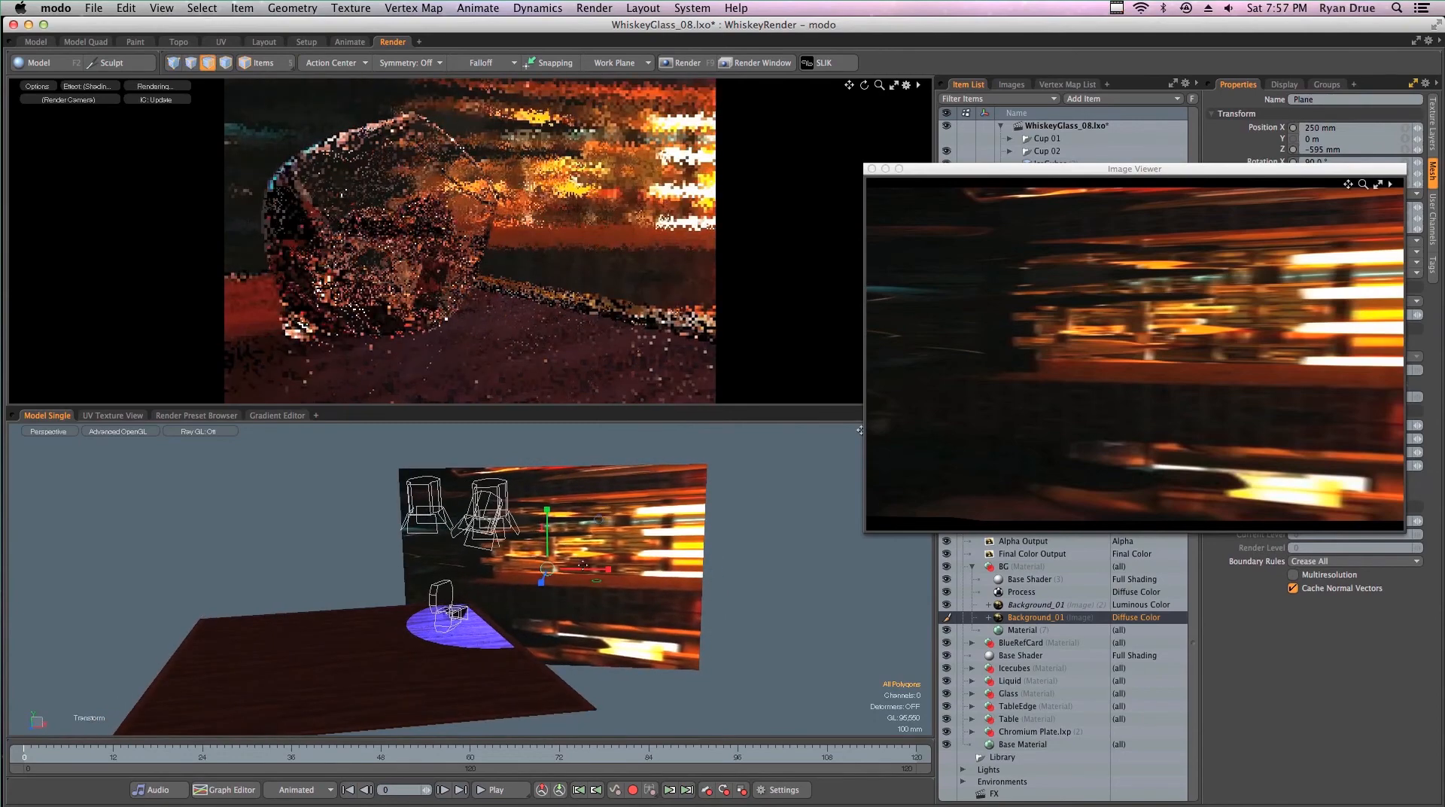
# - Try stretching the background plane far along its horizontal axis to test the reflections, undoing each stretch
pyautogui.moveTo(594, 577); pyautogui.dragTo(811, 431)
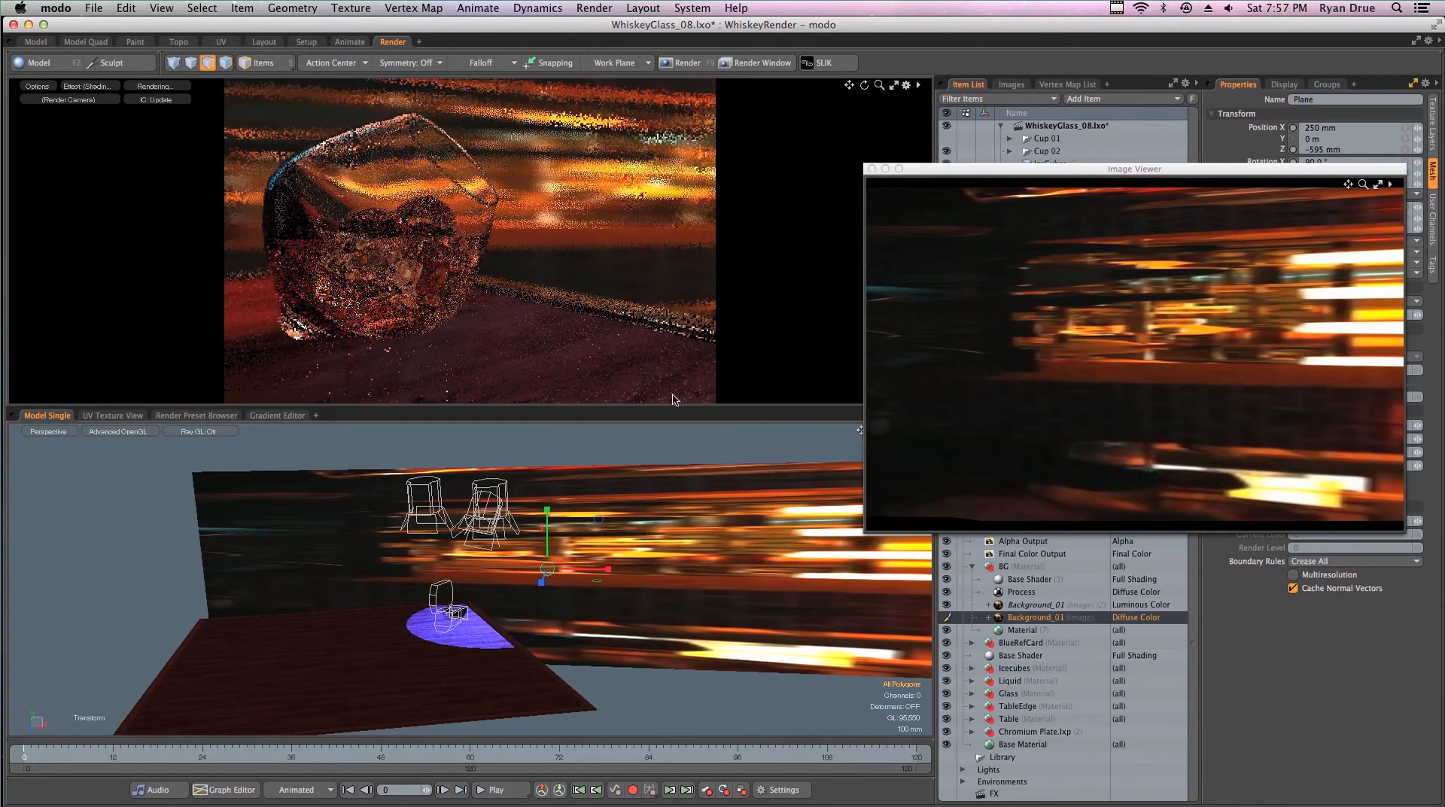
pyautogui.press('super+z')
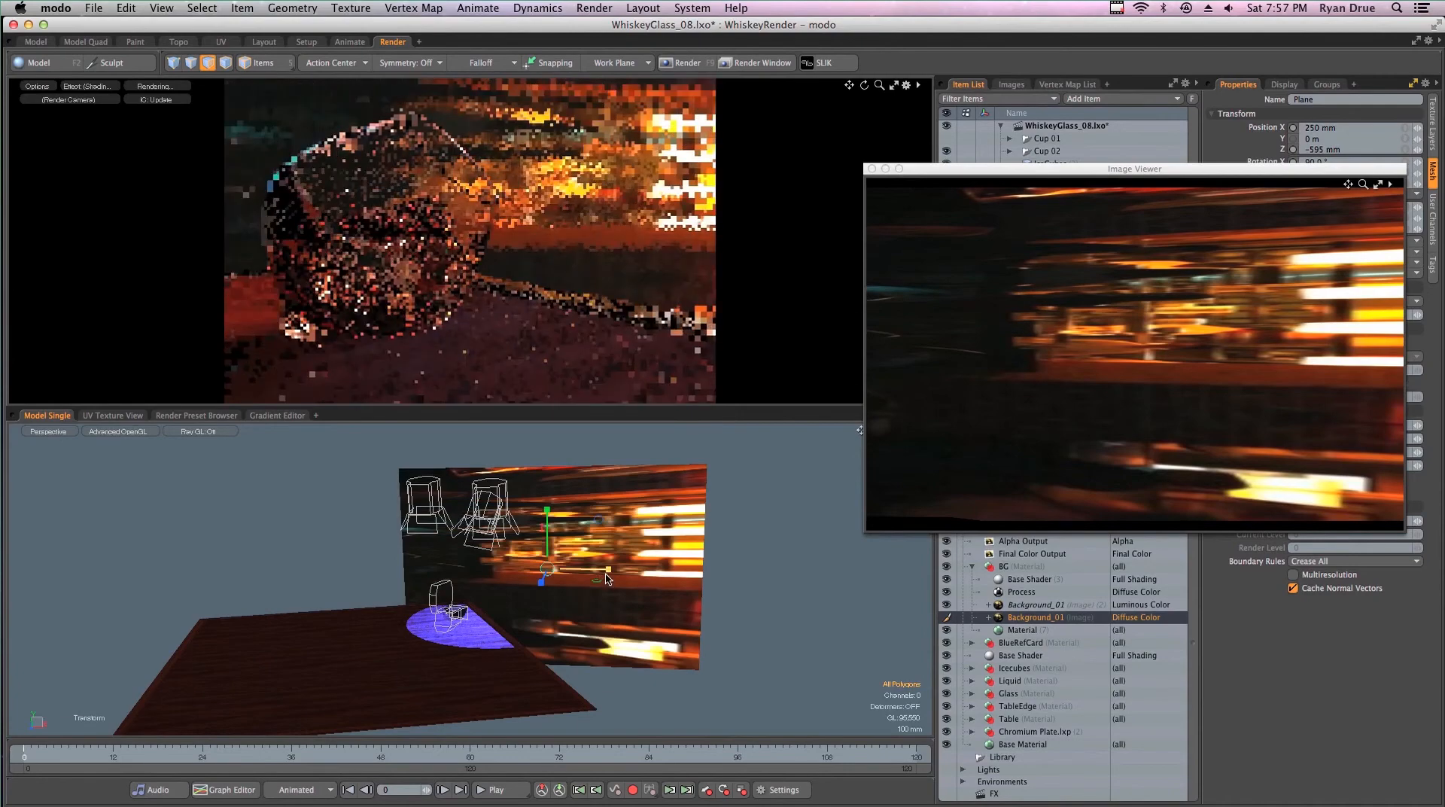
pyautogui.moveTo(605, 577); pyautogui.dragTo(693, 578)
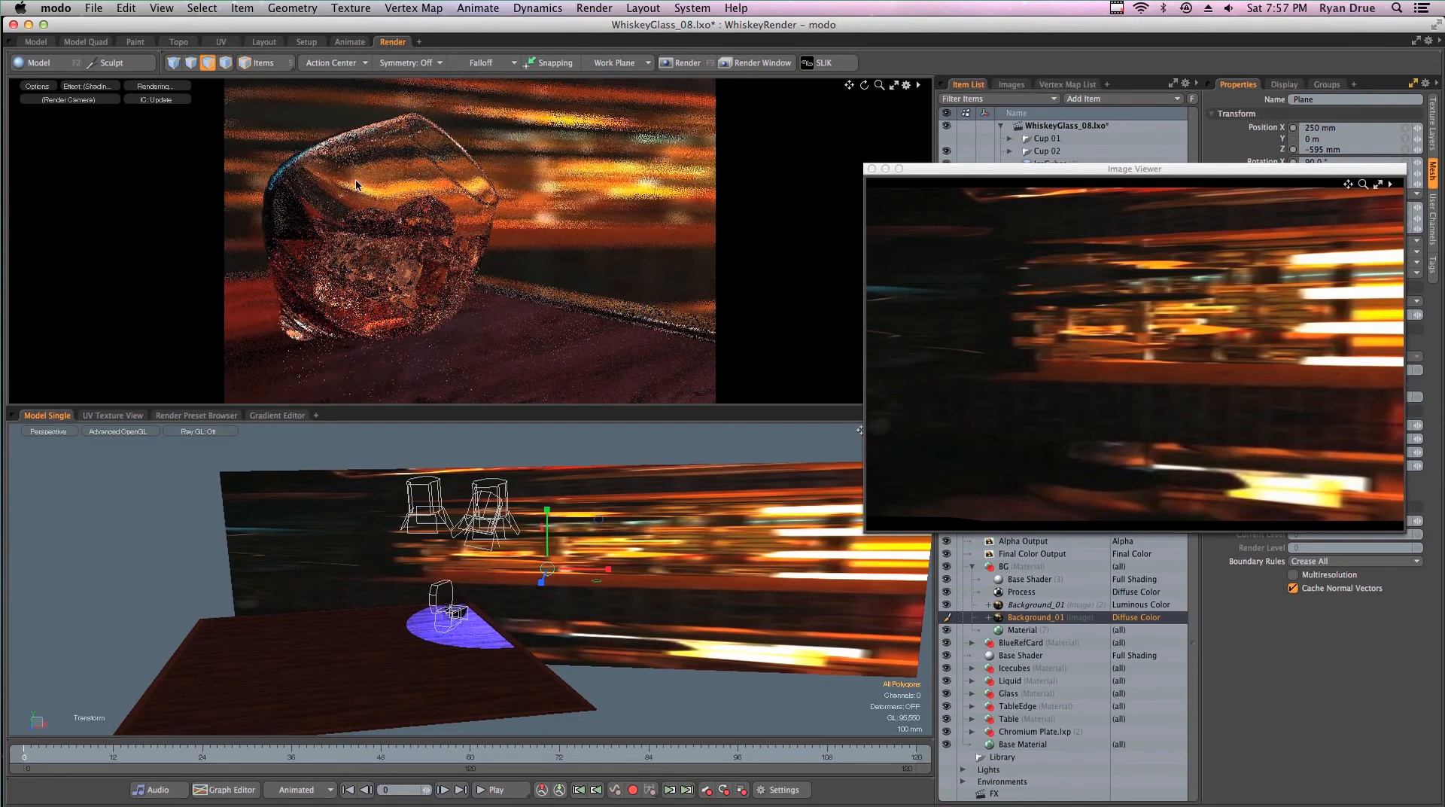
pyautogui.press('super+z')
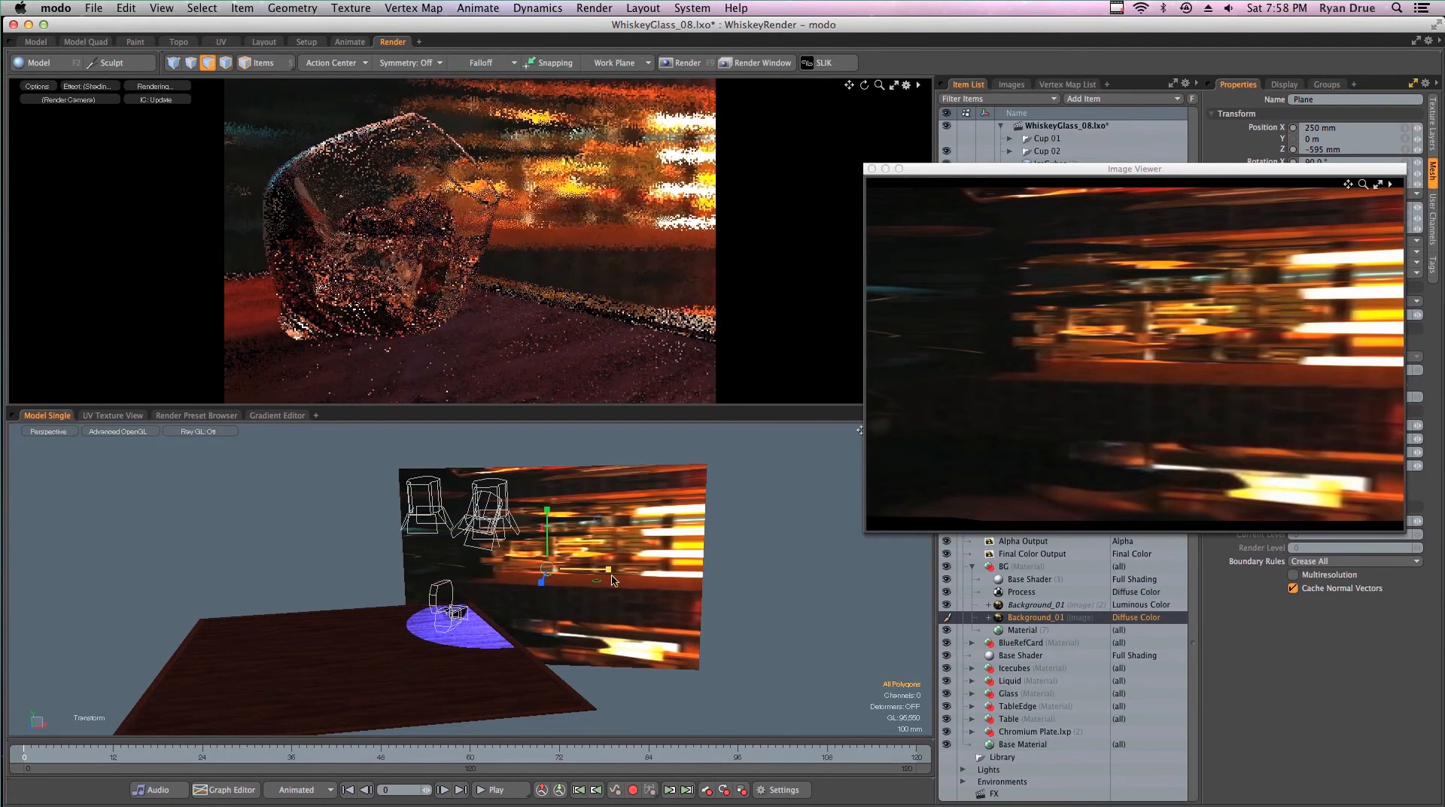
# - Widen the background plane slightly along its horizontal axis
pyautogui.moveTo(608, 570); pyautogui.dragTo(620, 542)
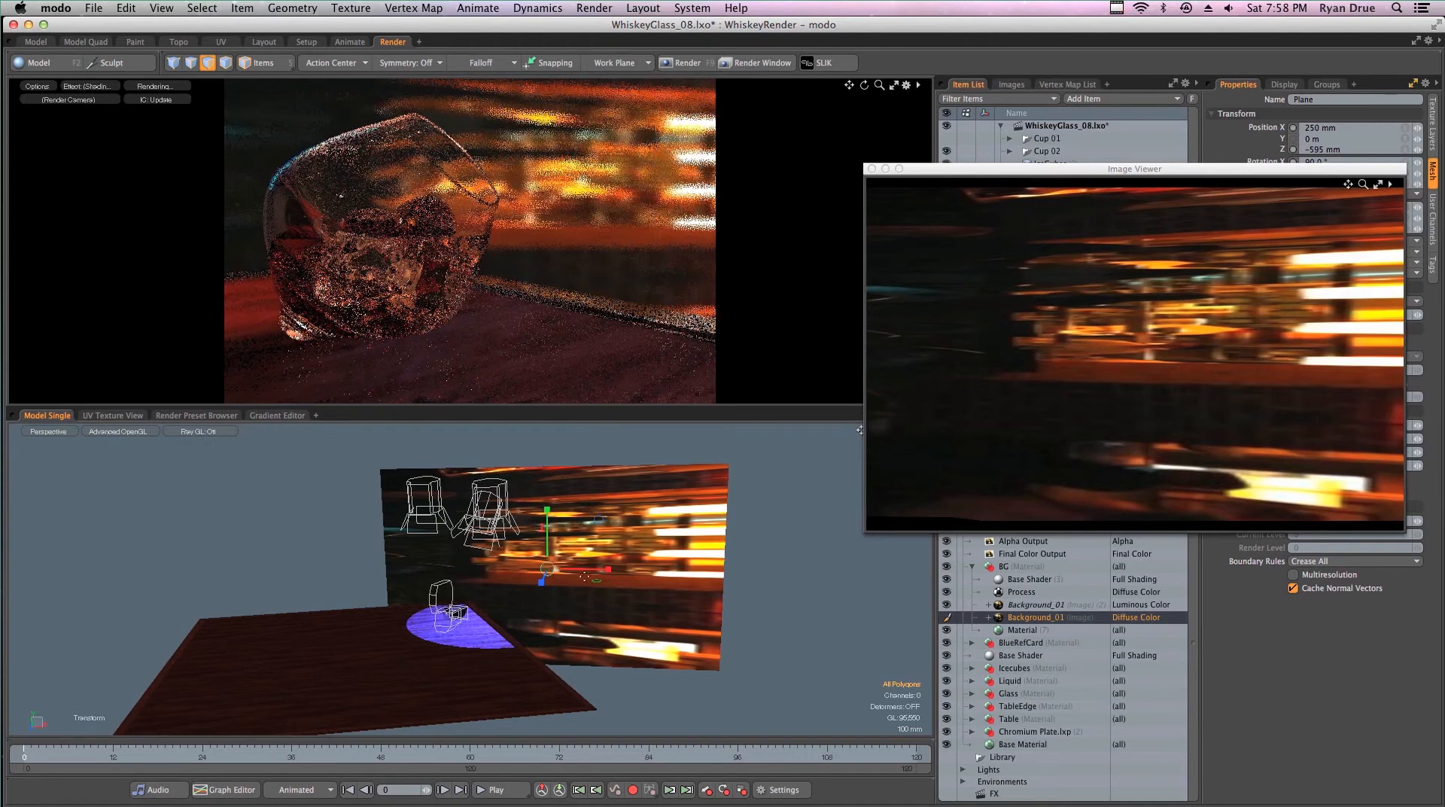
# - Try moving the background plane slightly sideways, undo the move, and close the image viewer
pyautogui.press('q')
pyautogui.press('w')
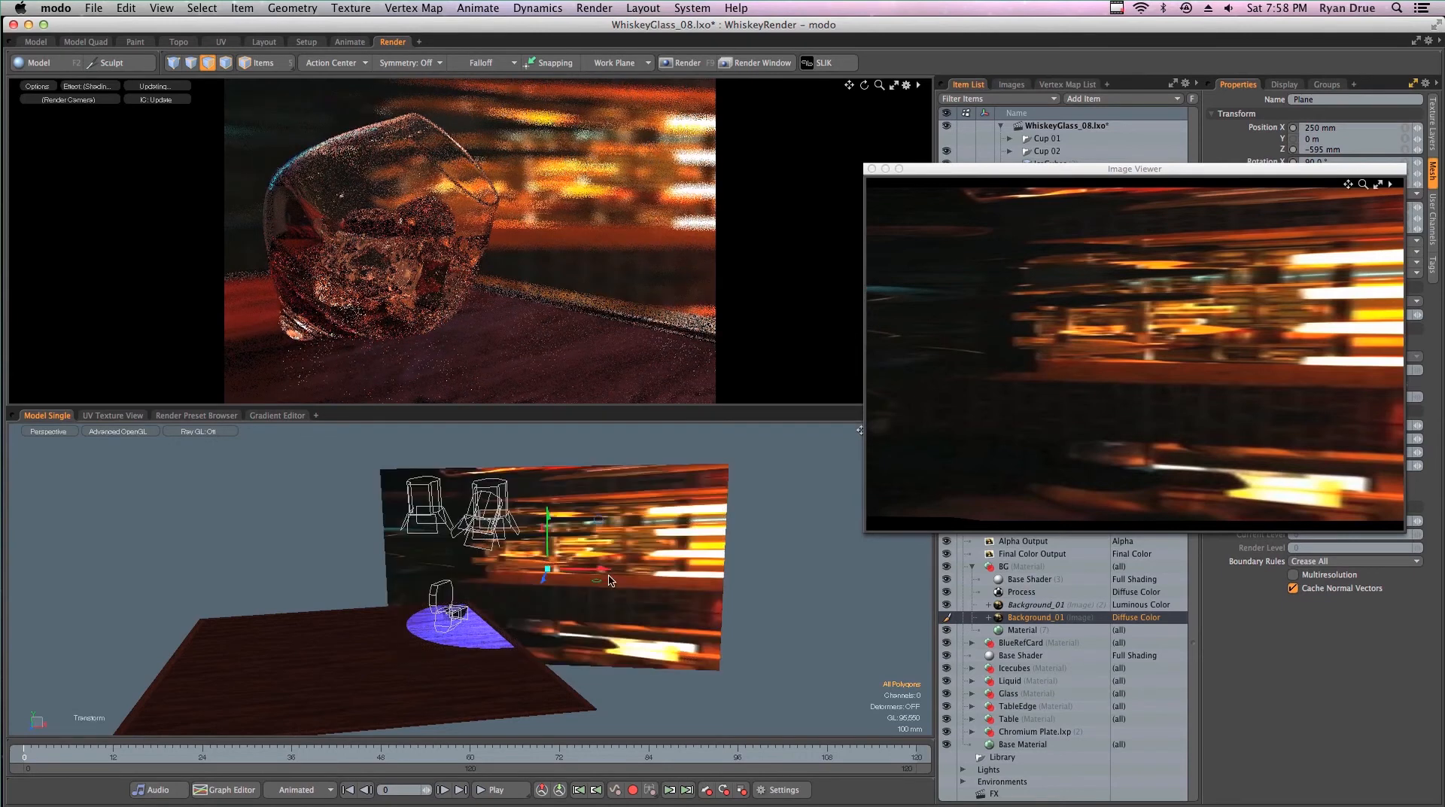
pyautogui.moveTo(610, 580); pyautogui.dragTo(583, 538)
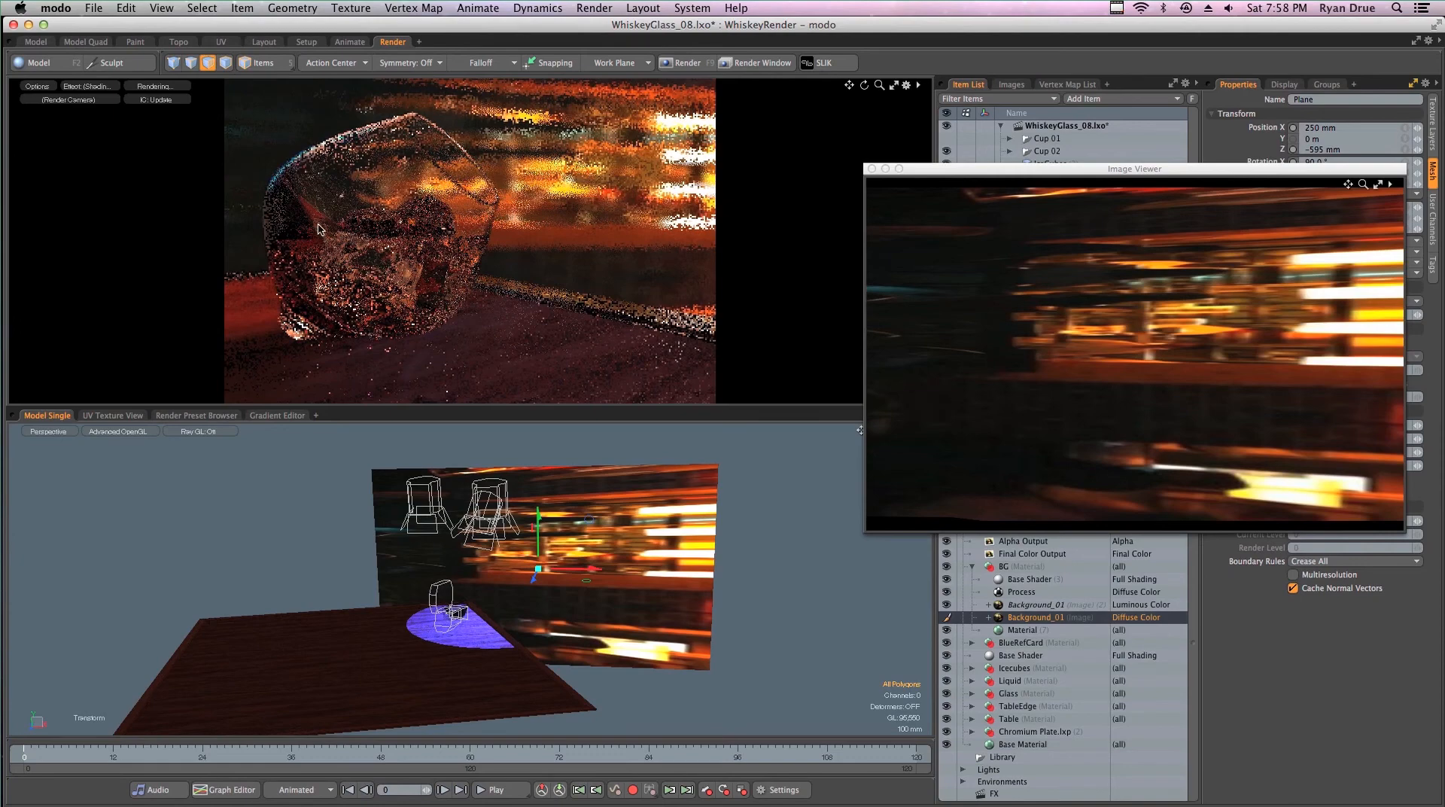
pyautogui.press('super+z')
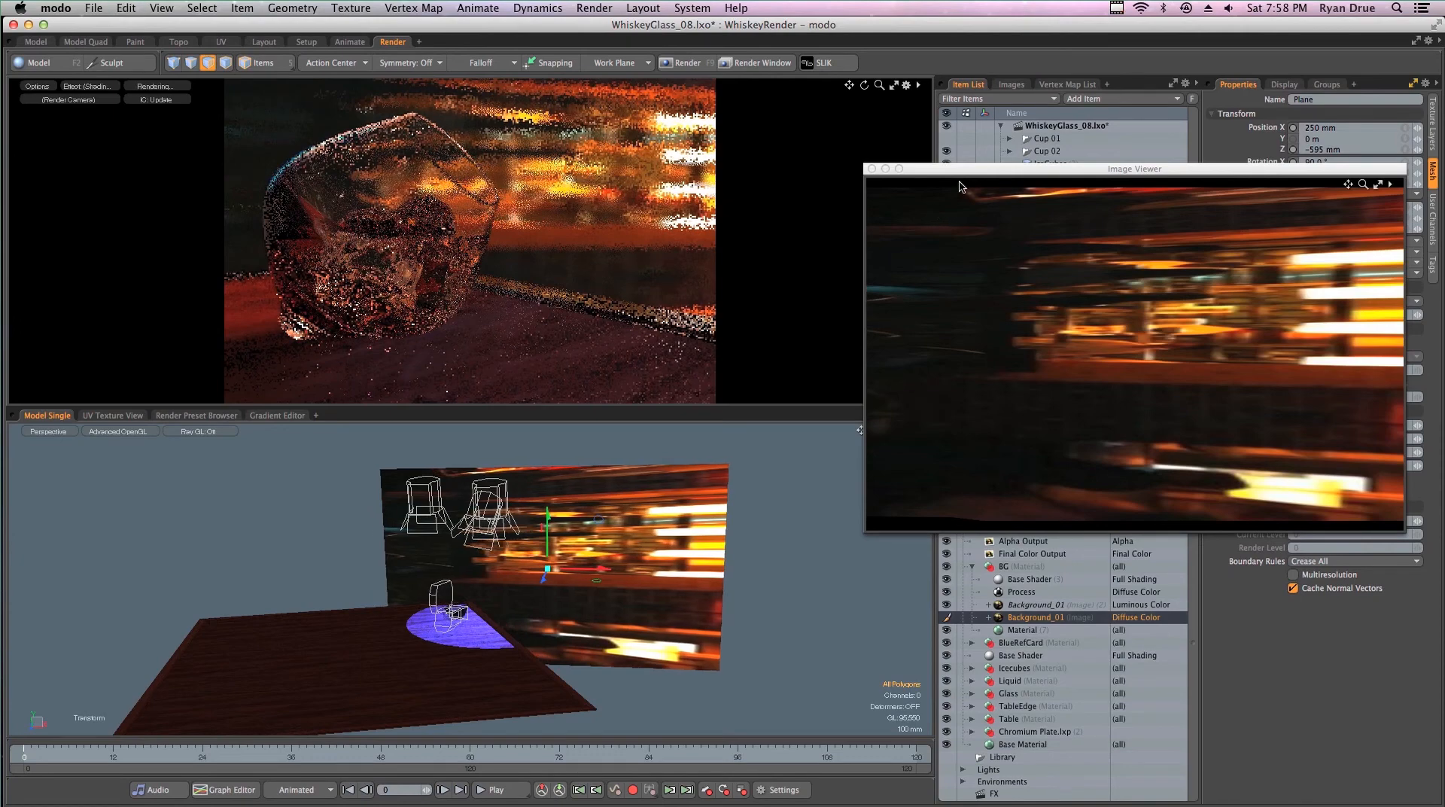
pyautogui.click(872, 168)
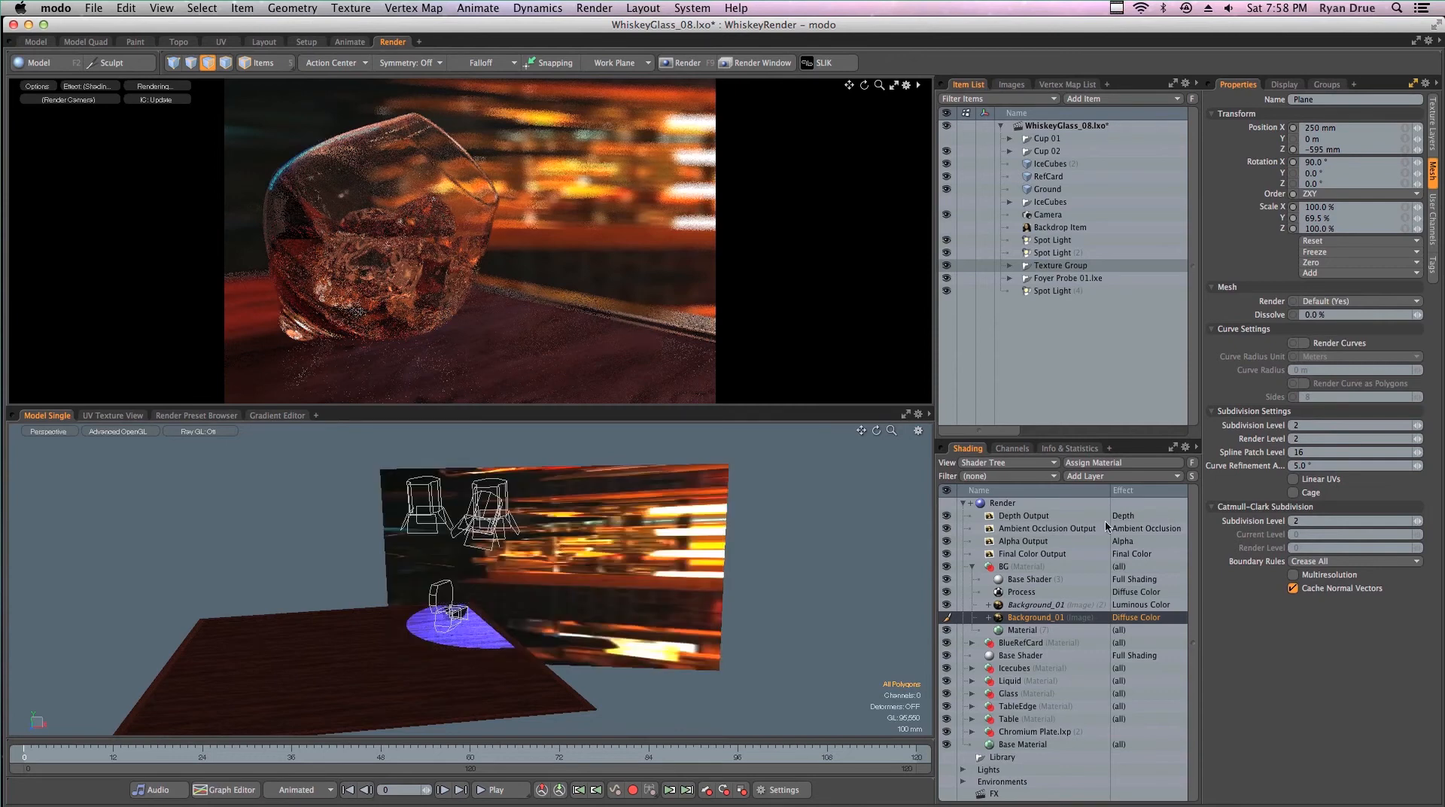
# - Review the Render item's global illumination settings, including irradiance caching and caustics
pyautogui.click(1010, 503)
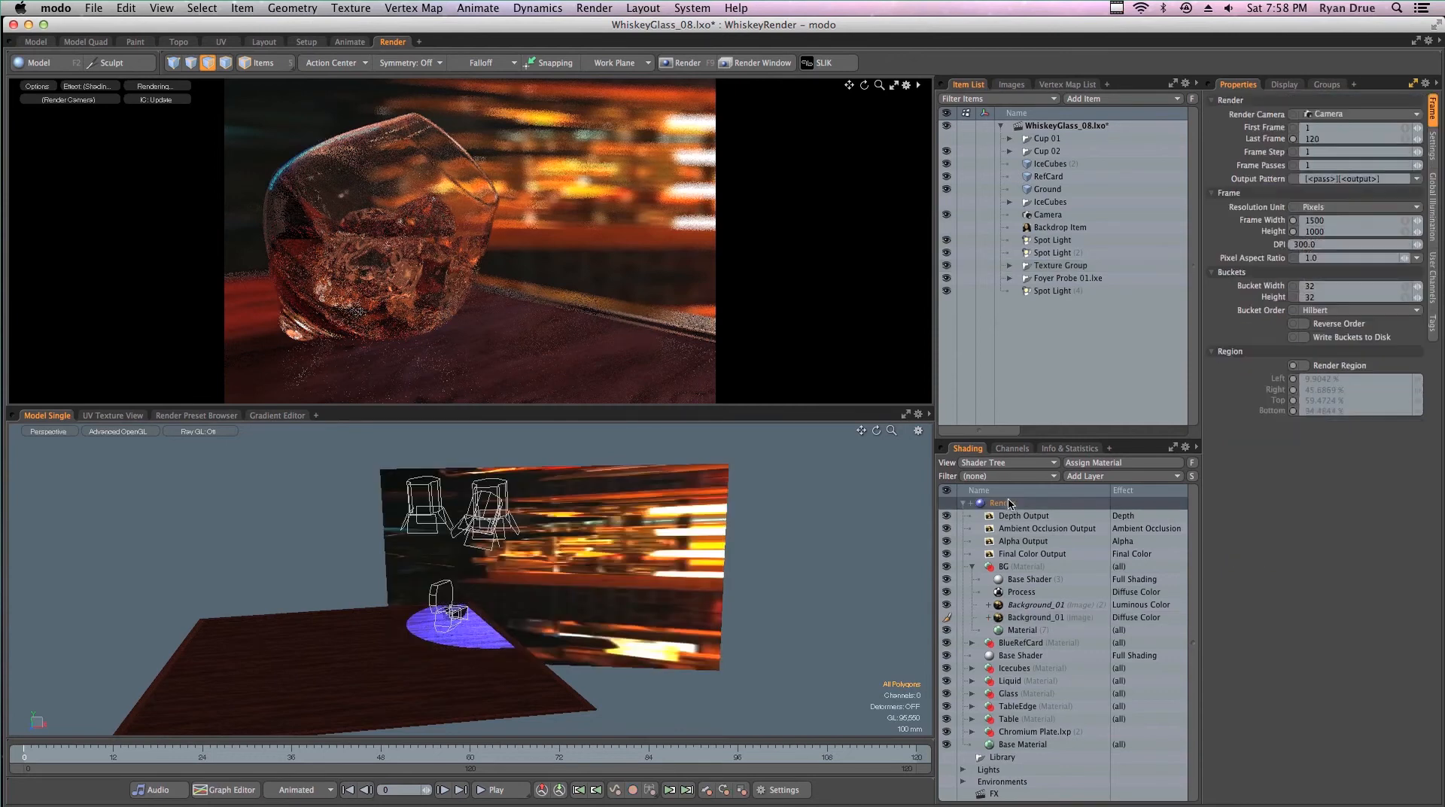
pyautogui.click(1432, 212)
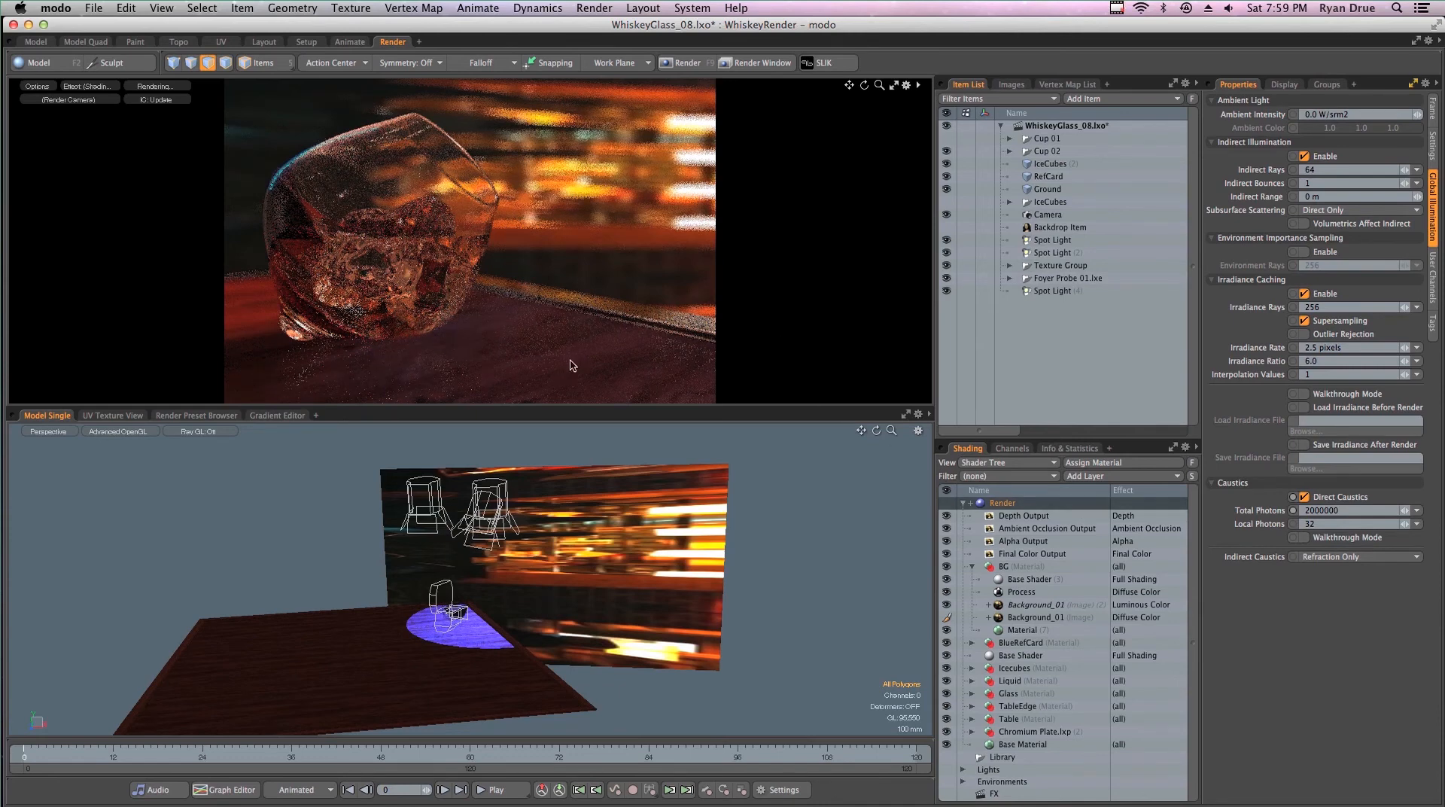
# - Set the bump amplitude of the table's Polished Mahogany material to 1.5 mm
pyautogui.click(501, 365)
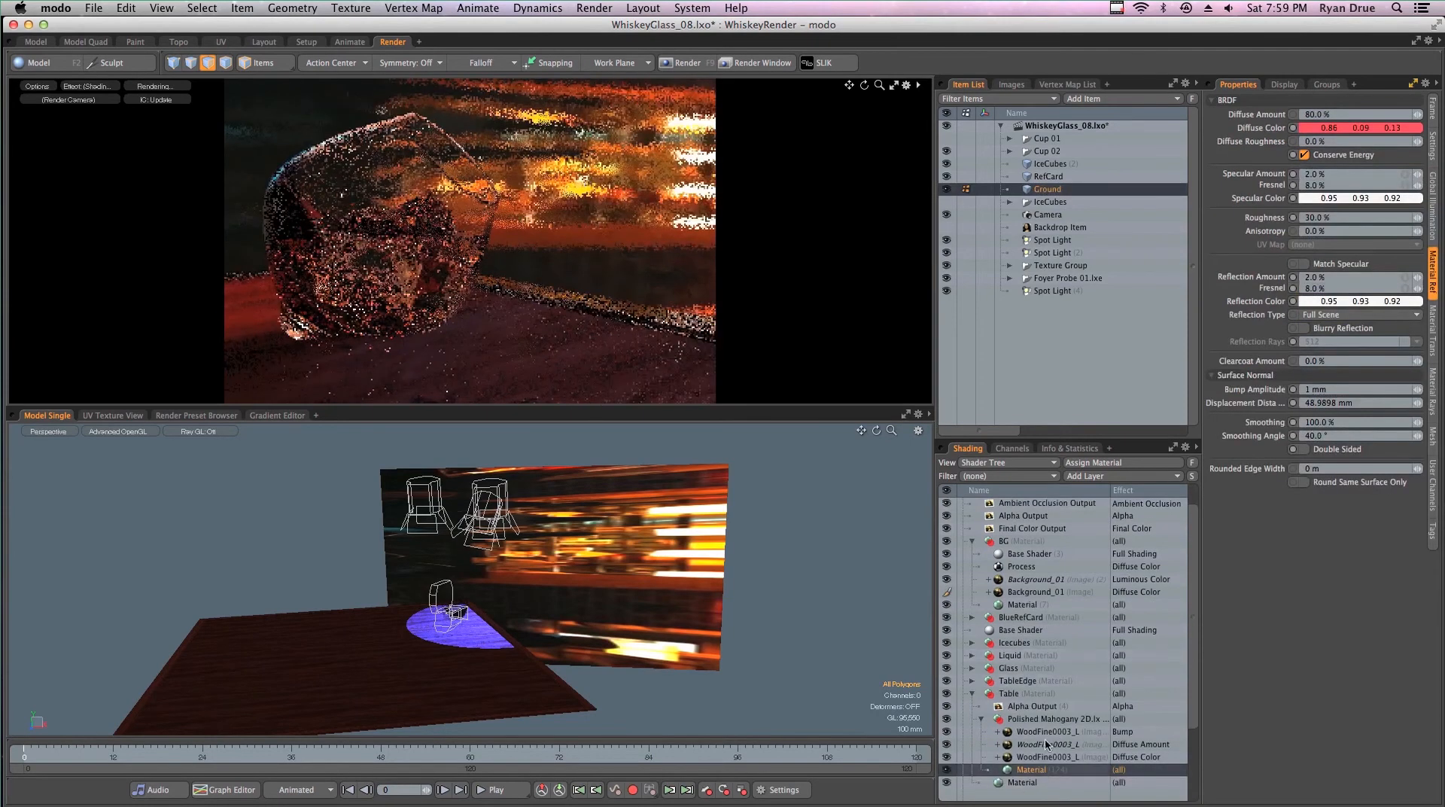
pyautogui.click(1310, 389)
pyautogui.write('.5')
pyautogui.press('Return')
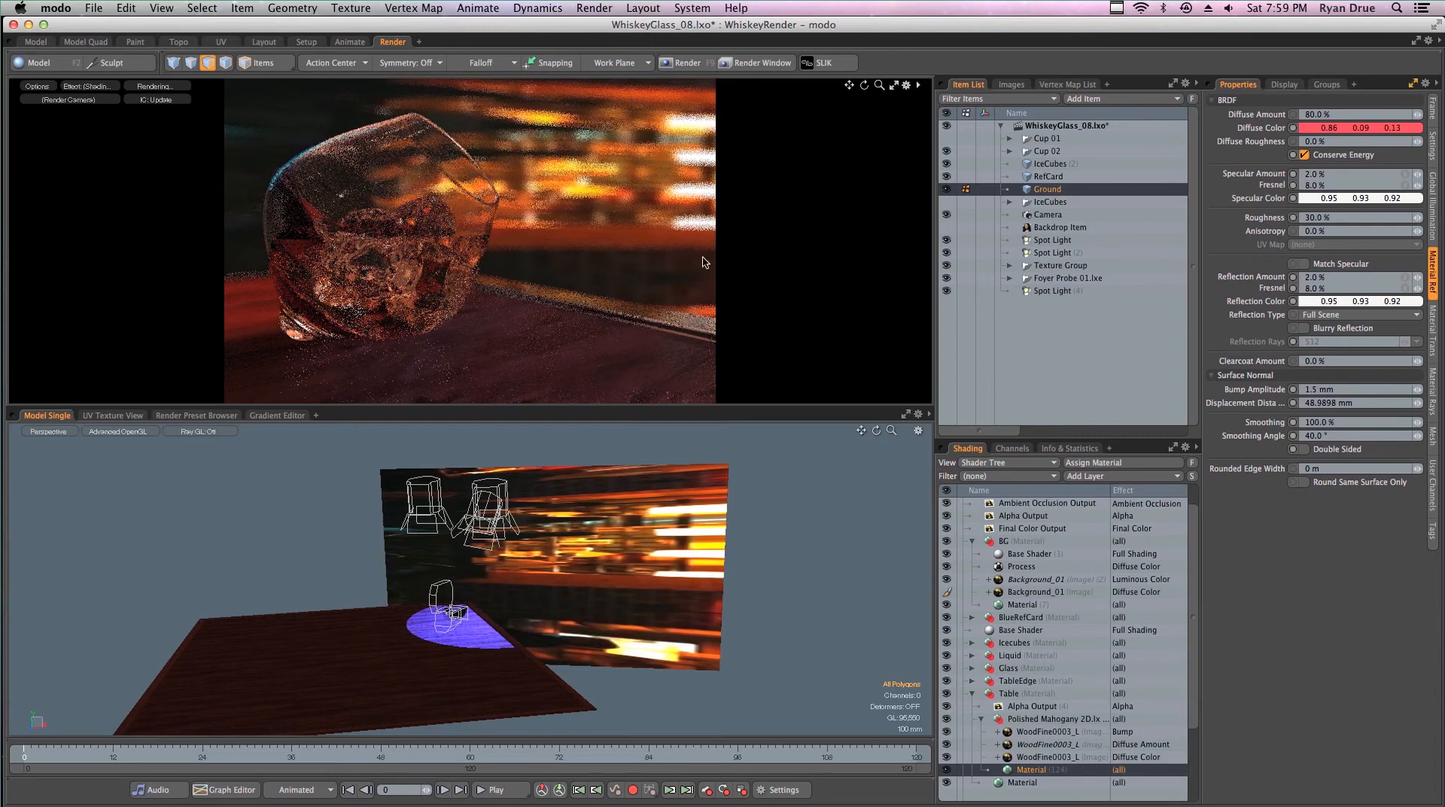
pyautogui.scroll(1, 1128, 555)
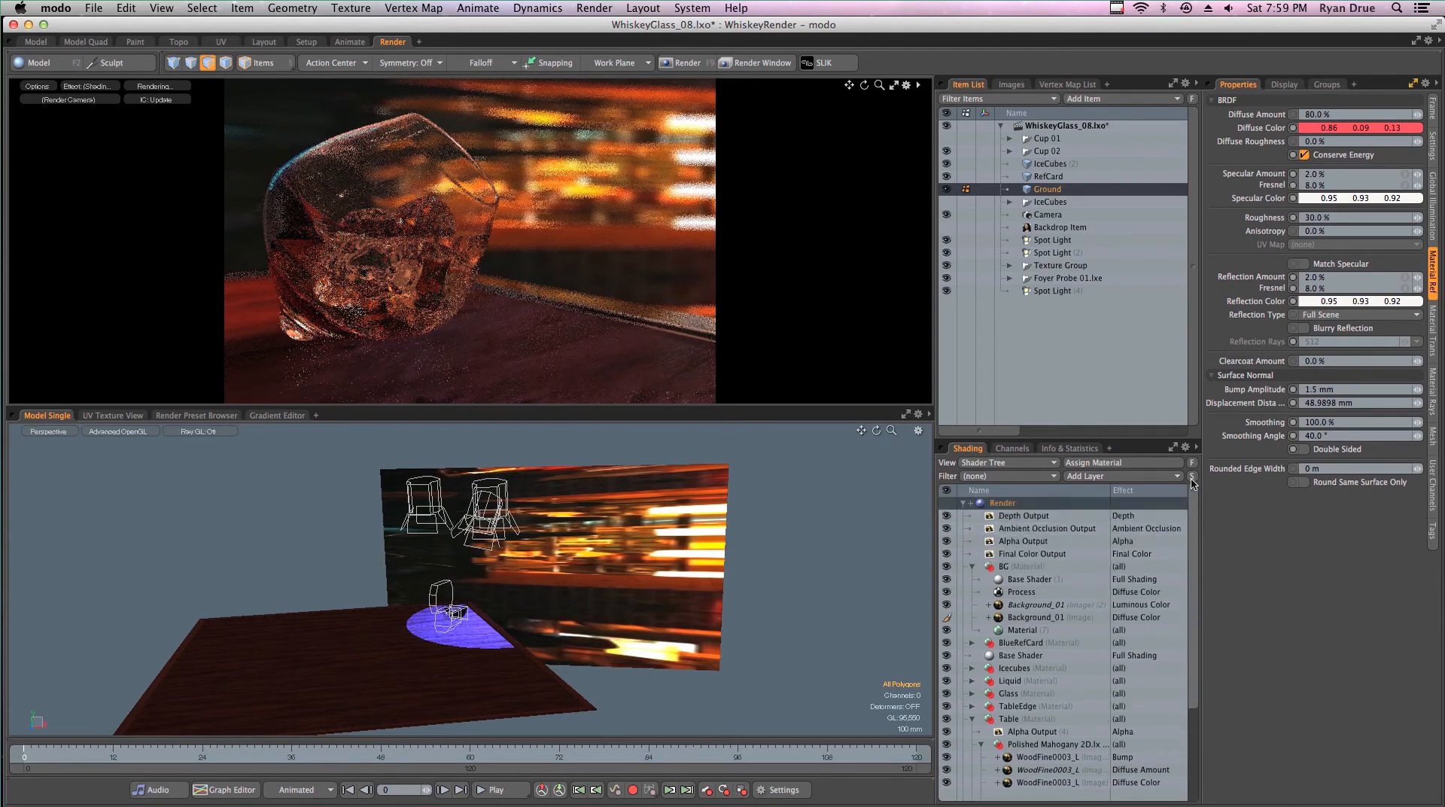
# - Set the camera's depth-of-field F-Stop to 9.0
pyautogui.click(1052, 215)
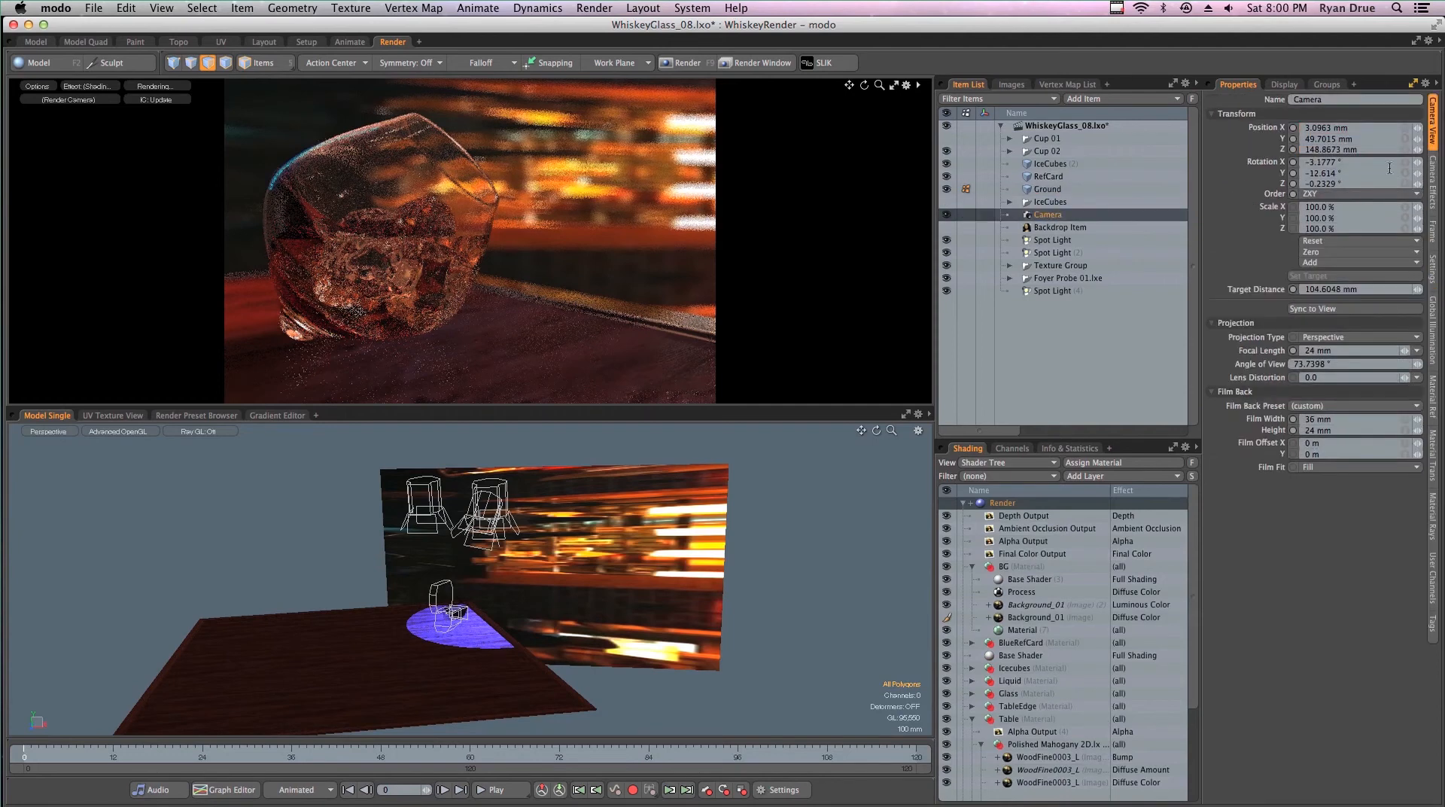
pyautogui.click(1432, 185)
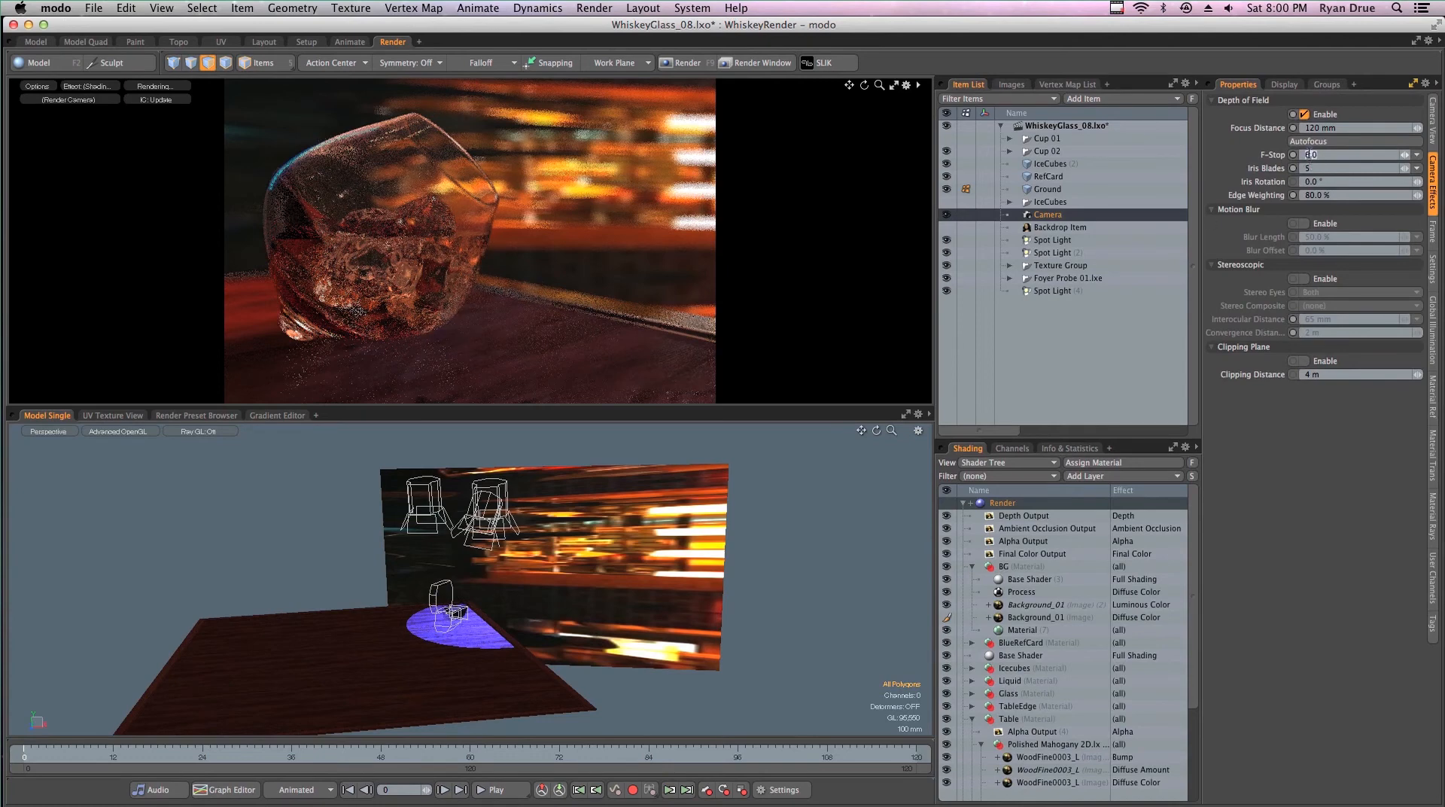
pyautogui.write('9')
pyautogui.press('Return')
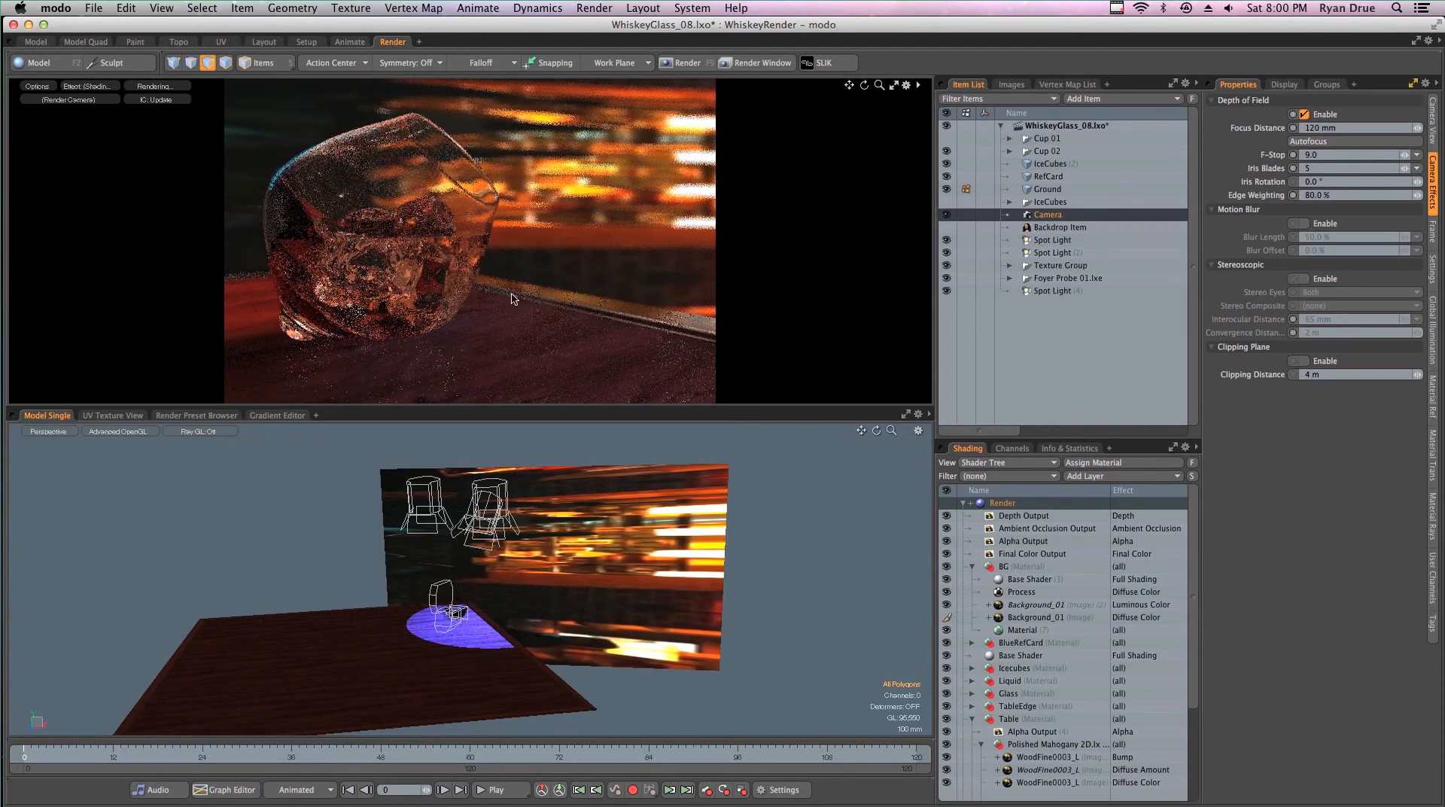
# - Raise the Render item's antialiasing to 512 Samples/Pixel
pyautogui.click(1002, 503)
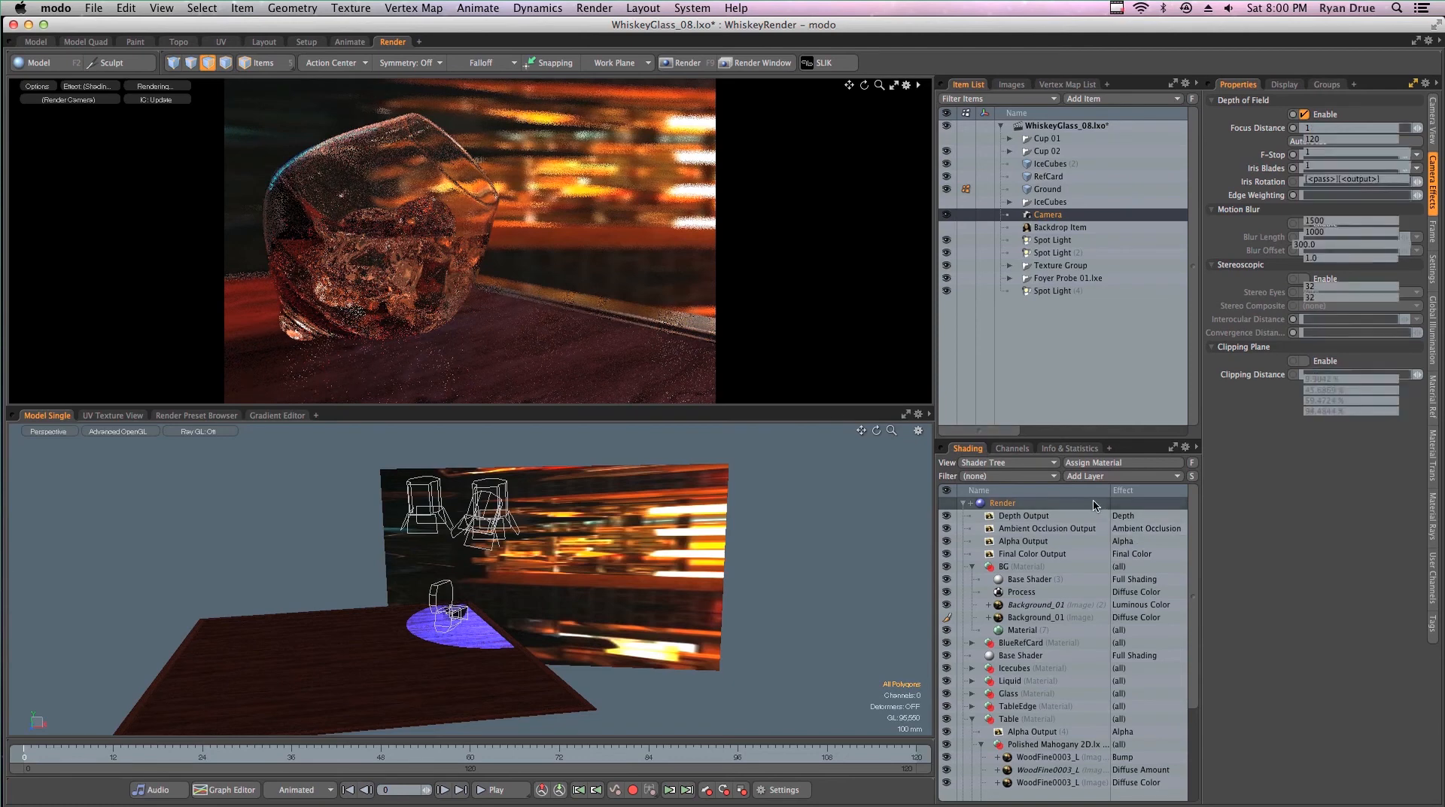
pyautogui.click(1431, 149)
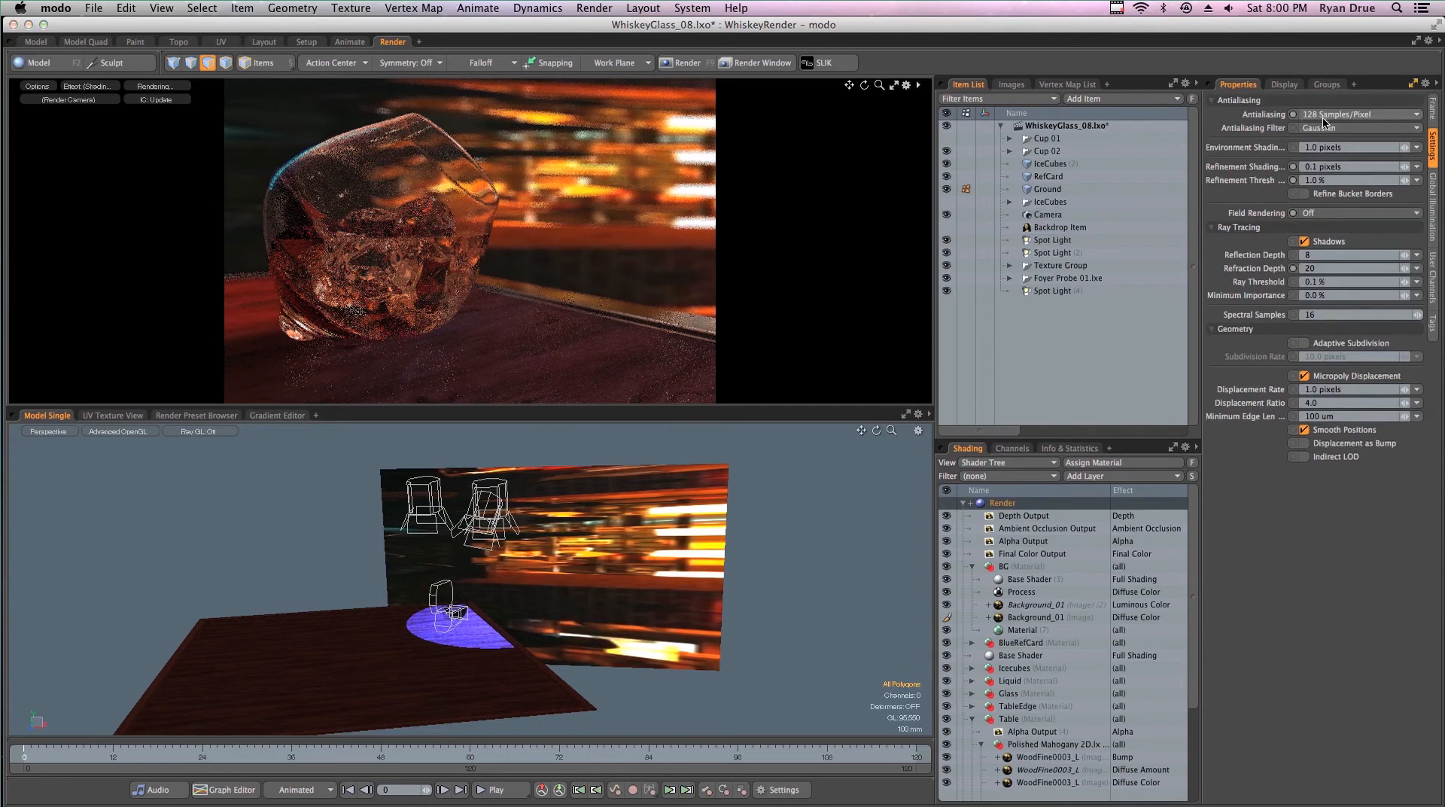
pyautogui.click(1322, 121)
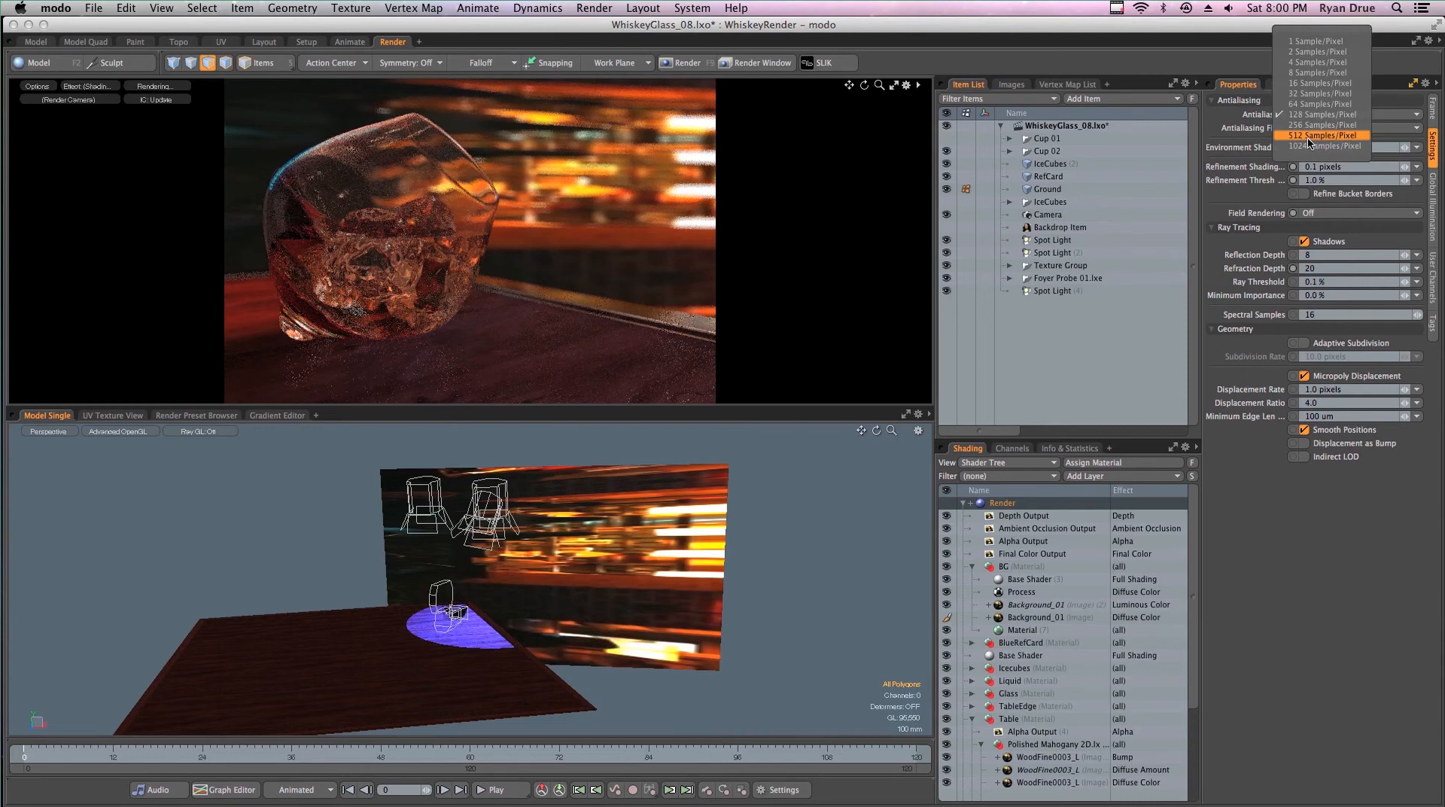
pyautogui.click(1310, 136)
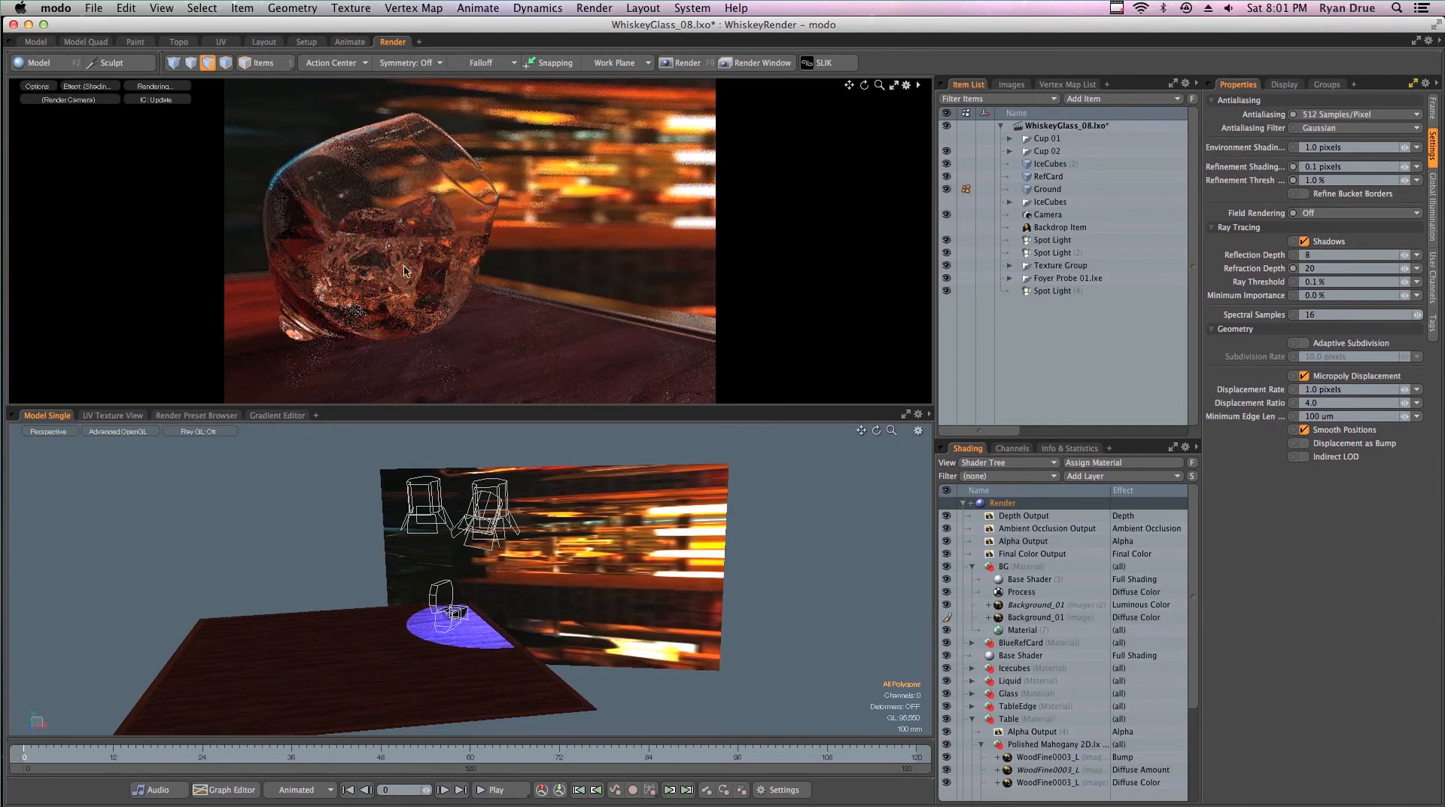
# - Dolly the render camera slightly closer to the glass in the preview
pyautogui.press('alt')
pyautogui.keyDown('ctrl'); pyautogui.keyDown('alt'); pyautogui.moveTo(421, 253); pyautogui.dragTo(448, 254); pyautogui.keyUp('alt'); pyautogui.keyUp('ctrl')
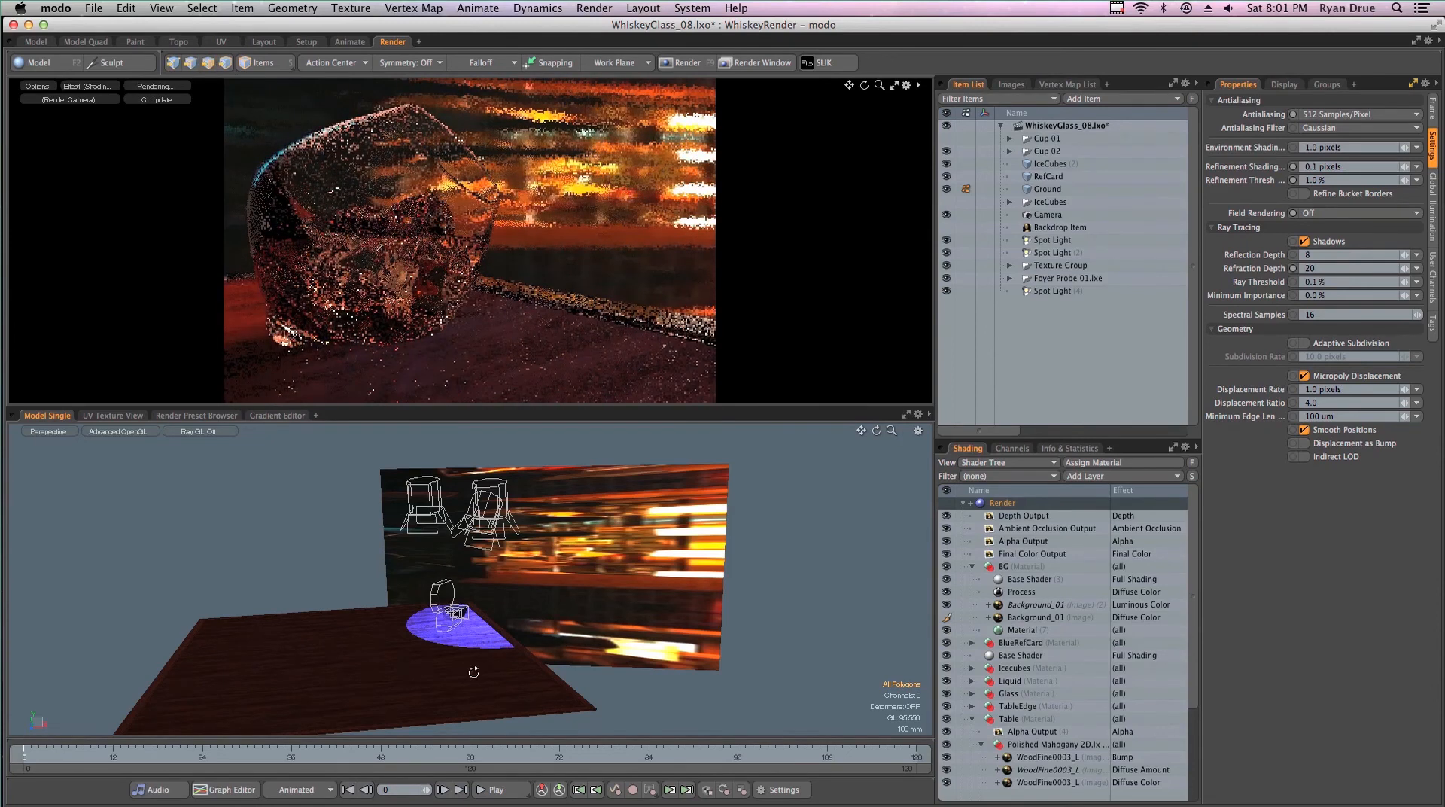
# - Switch to item mode, select the camera beside the glass and activate the Transform tool to display its focus point
pyautogui.keyDown('alt'); pyautogui.moveTo(474, 667); pyautogui.dragTo(234, 617); pyautogui.keyUp('alt')
pyautogui.keyDown('ctrl'); pyautogui.keyDown('alt'); pyautogui.moveTo(373, 607); pyautogui.dragTo(577, 634); pyautogui.keyUp('alt'); pyautogui.keyUp('ctrl')
pyautogui.press('3')
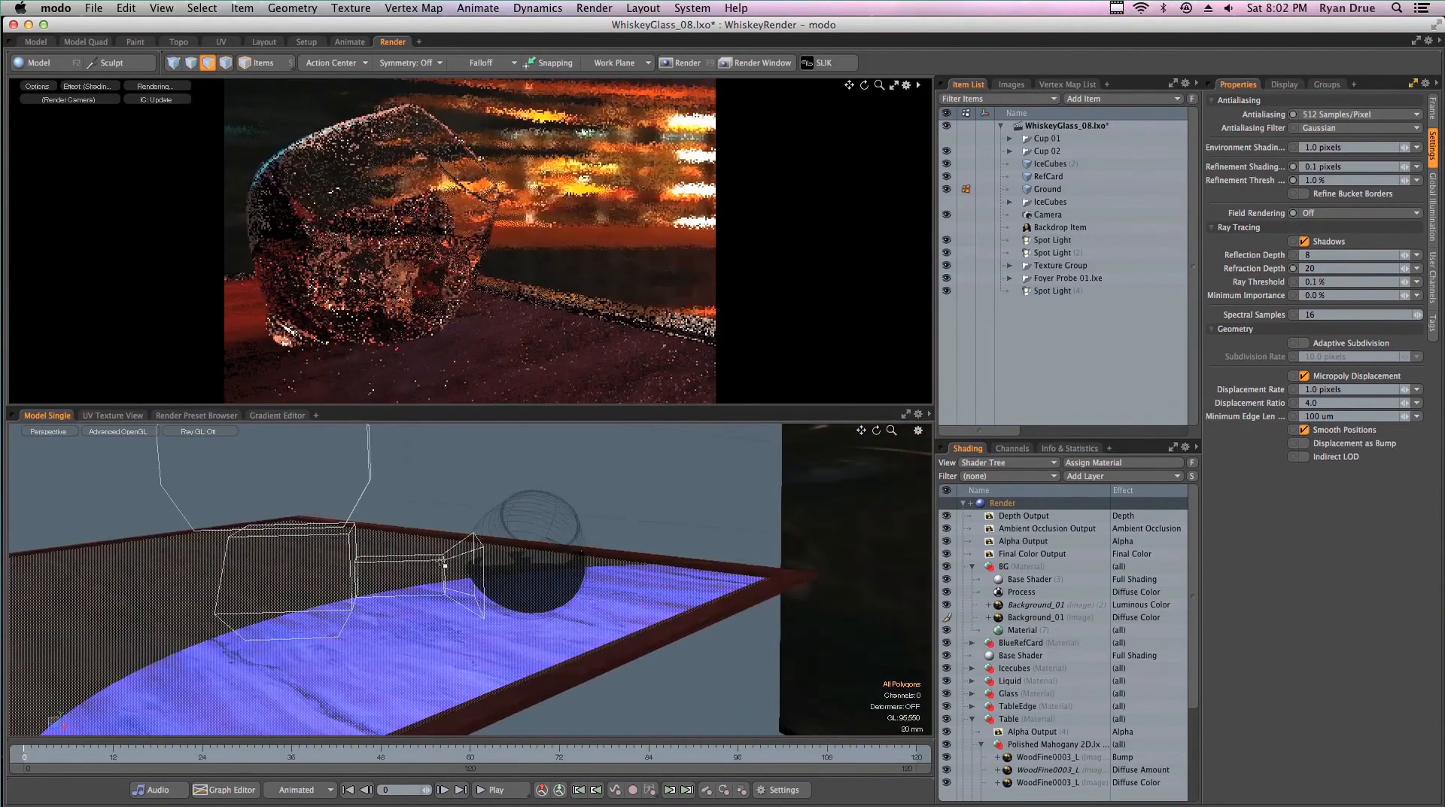
pyautogui.press('5')
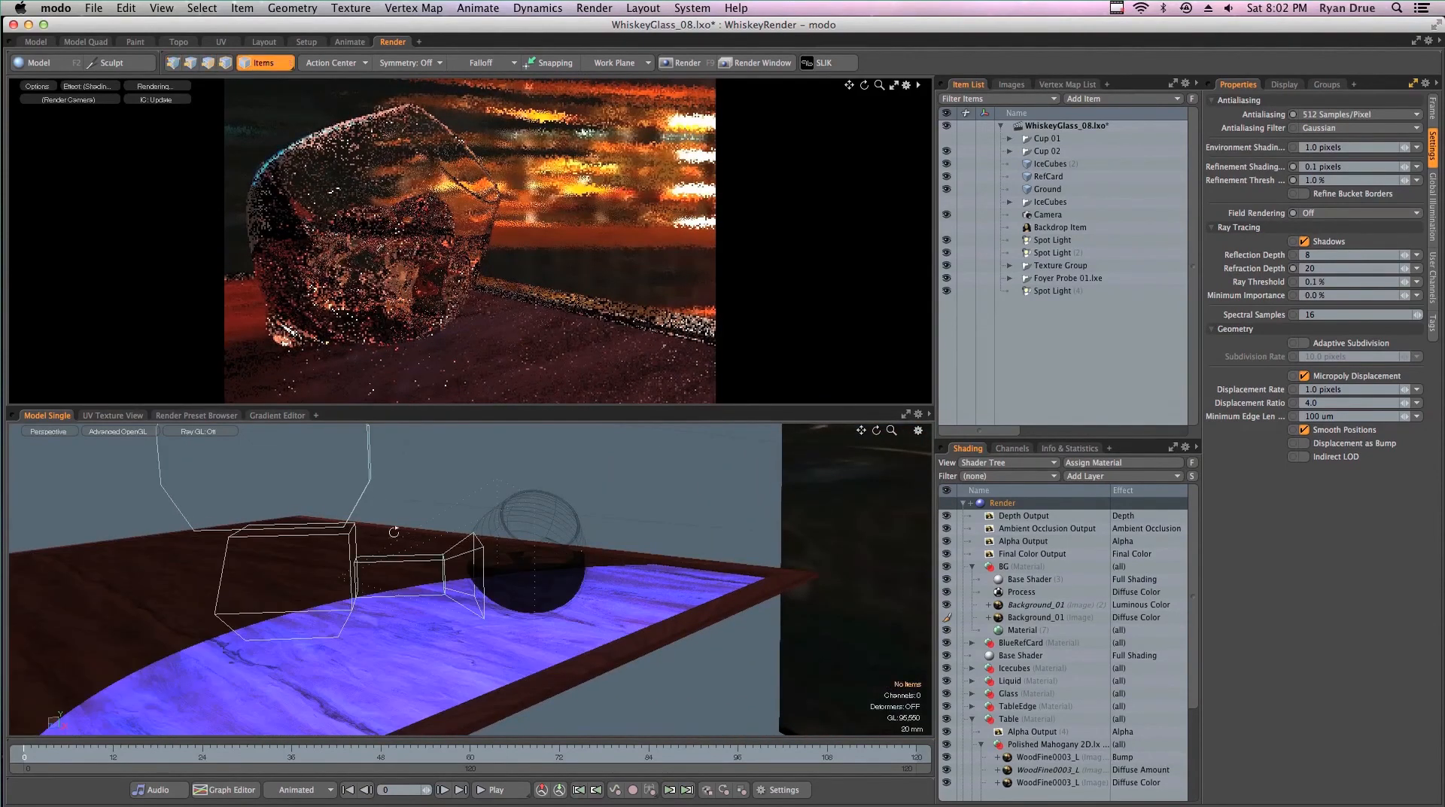
pyautogui.keyDown('alt'); pyautogui.moveTo(377, 555); pyautogui.dragTo(370, 501); pyautogui.keyUp('alt')
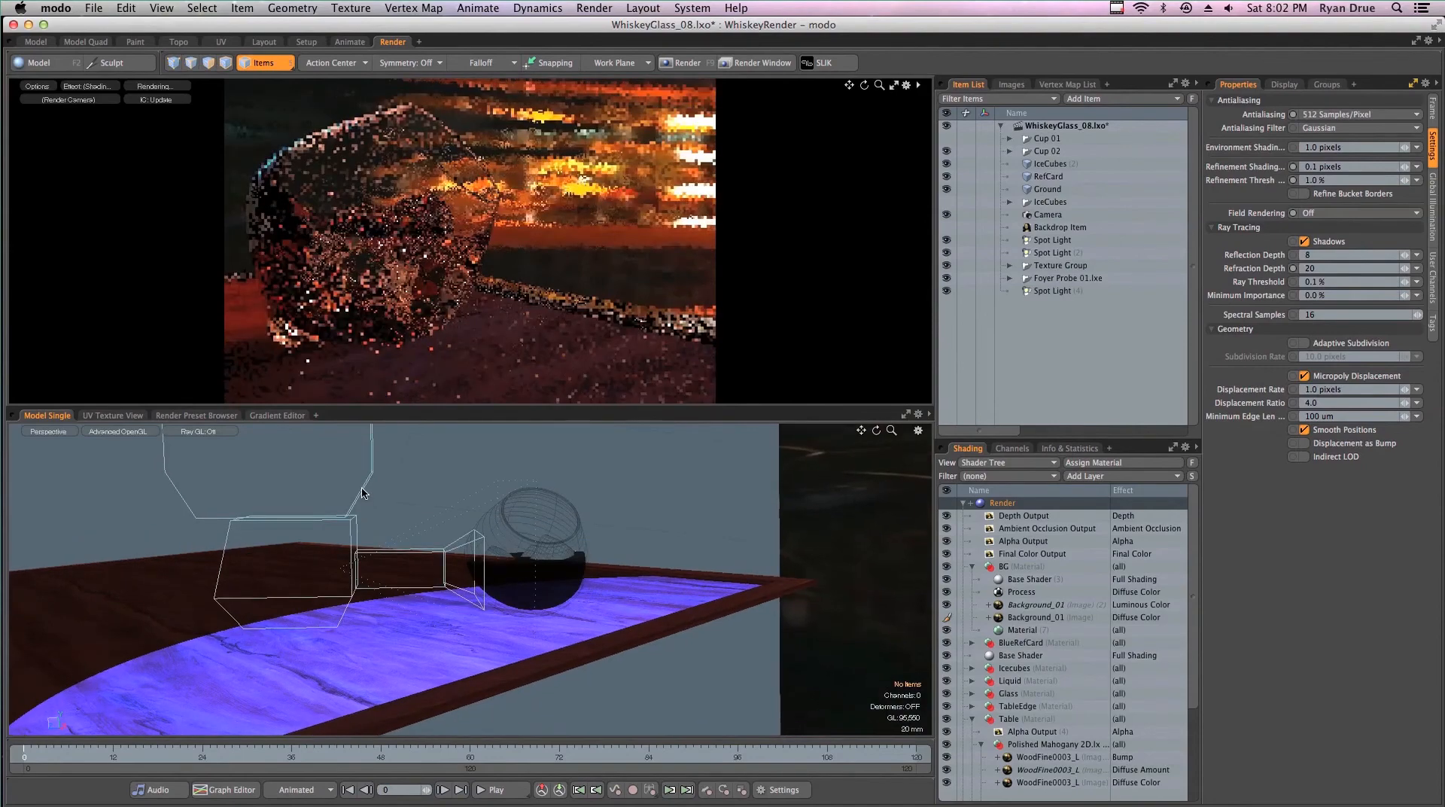
pyautogui.click(463, 537)
pyautogui.keyDown('alt'); pyautogui.moveTo(463, 537); pyautogui.dragTo(439, 512); pyautogui.keyUp('alt')
pyautogui.press('w')
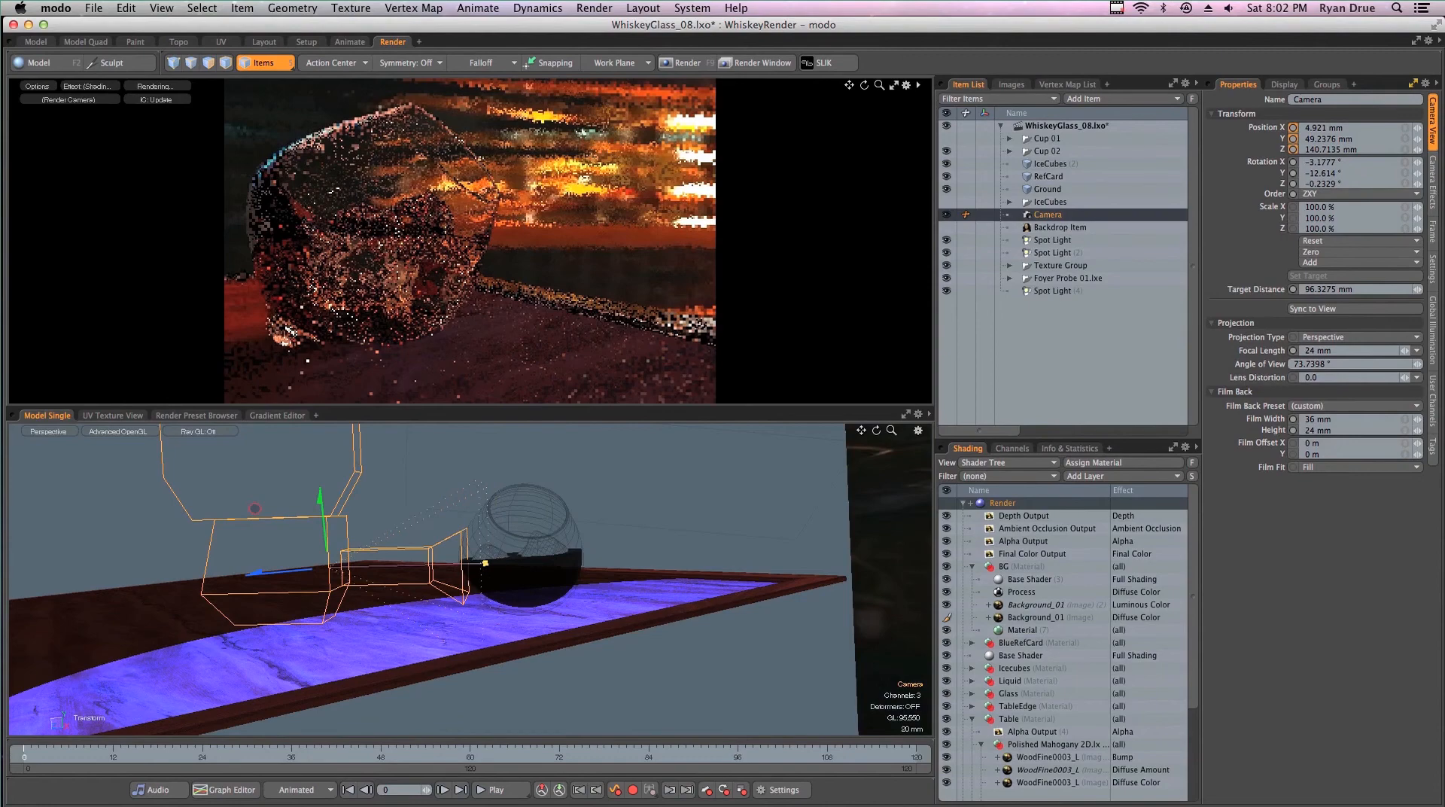
# - Set the camera's focus distance to 110 mm, check the focus point against the glass and drop the Transform tool
pyautogui.click(1432, 182)
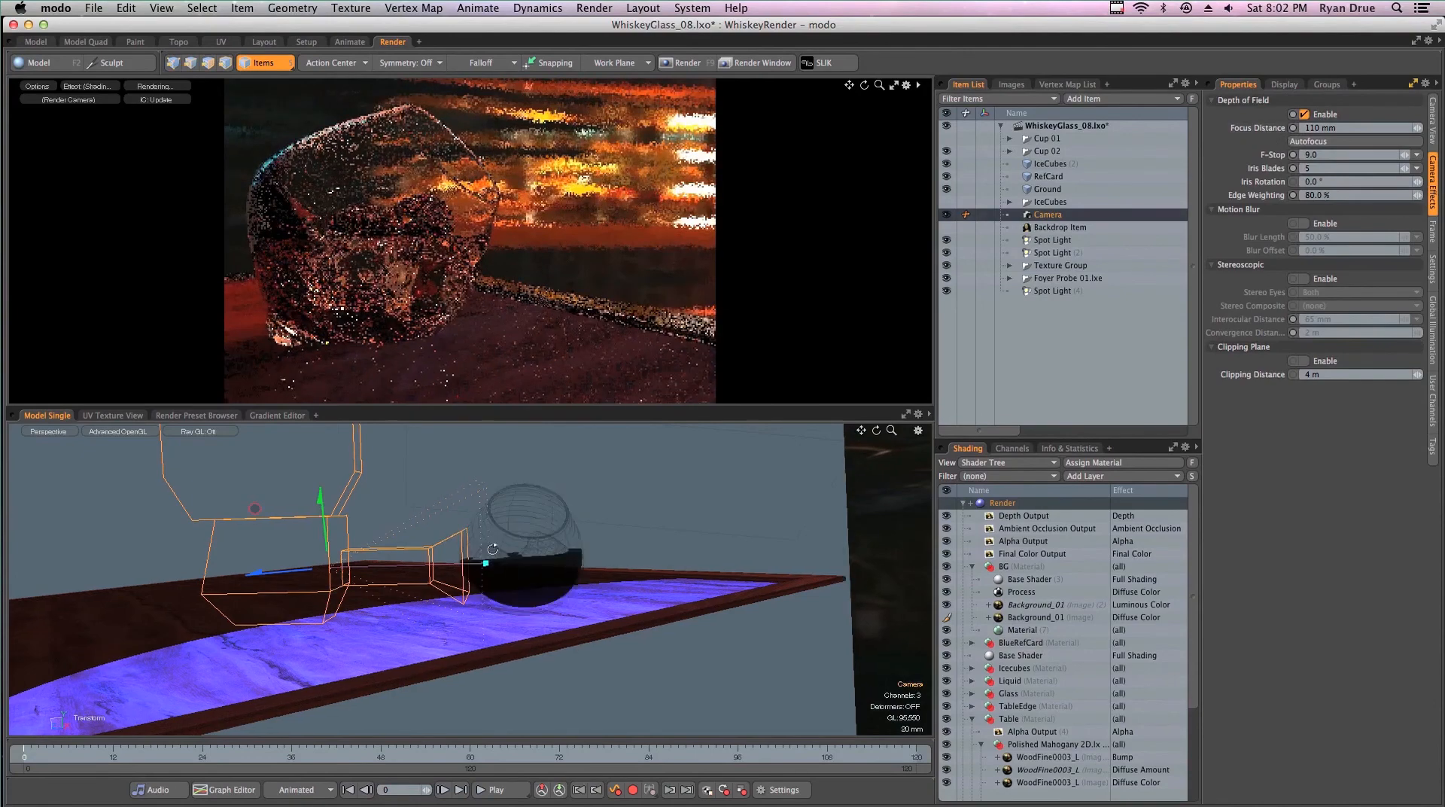
pyautogui.keyDown('alt'); pyautogui.moveTo(487, 549); pyautogui.dragTo(583, 590); pyautogui.keyUp('alt')
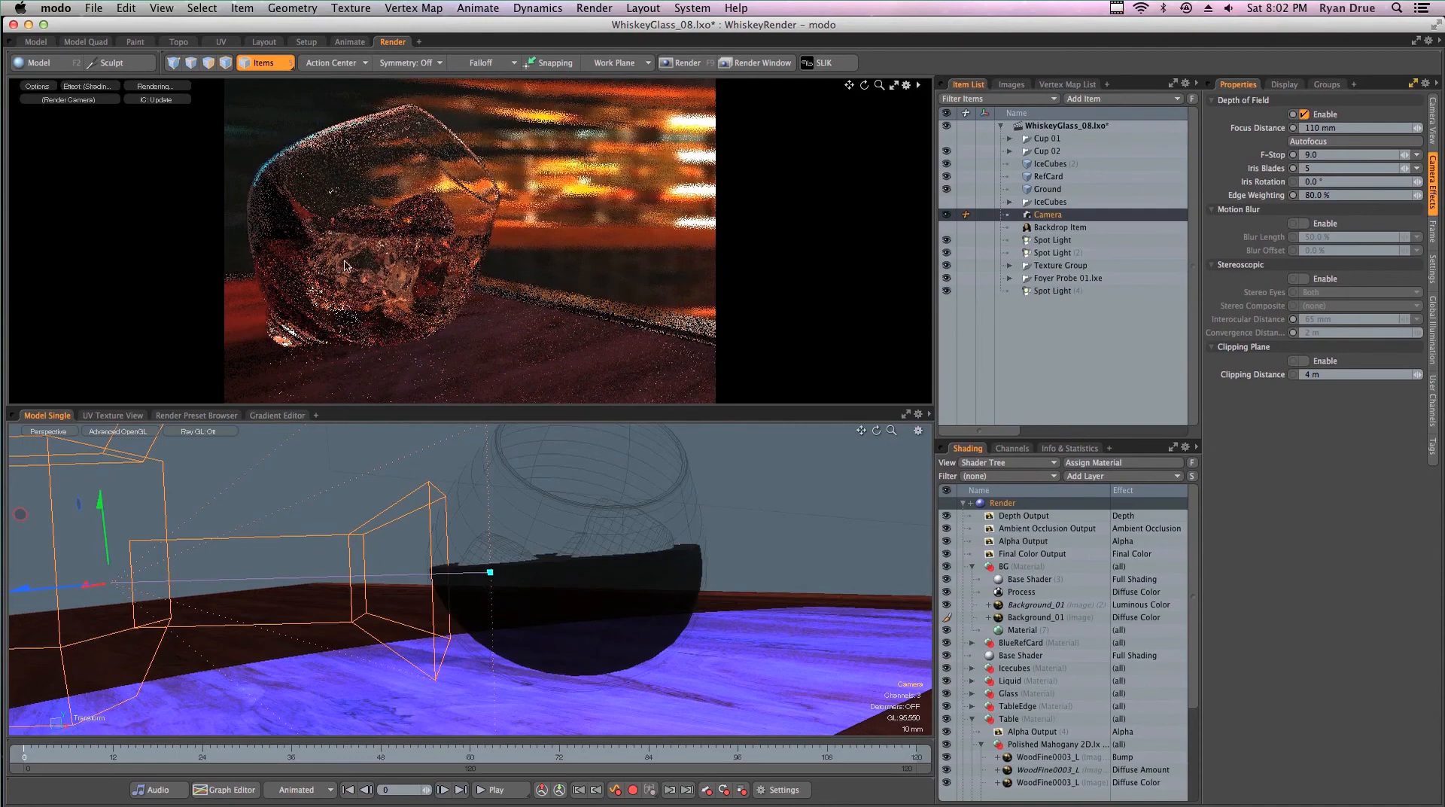
pyautogui.click(1433, 124)
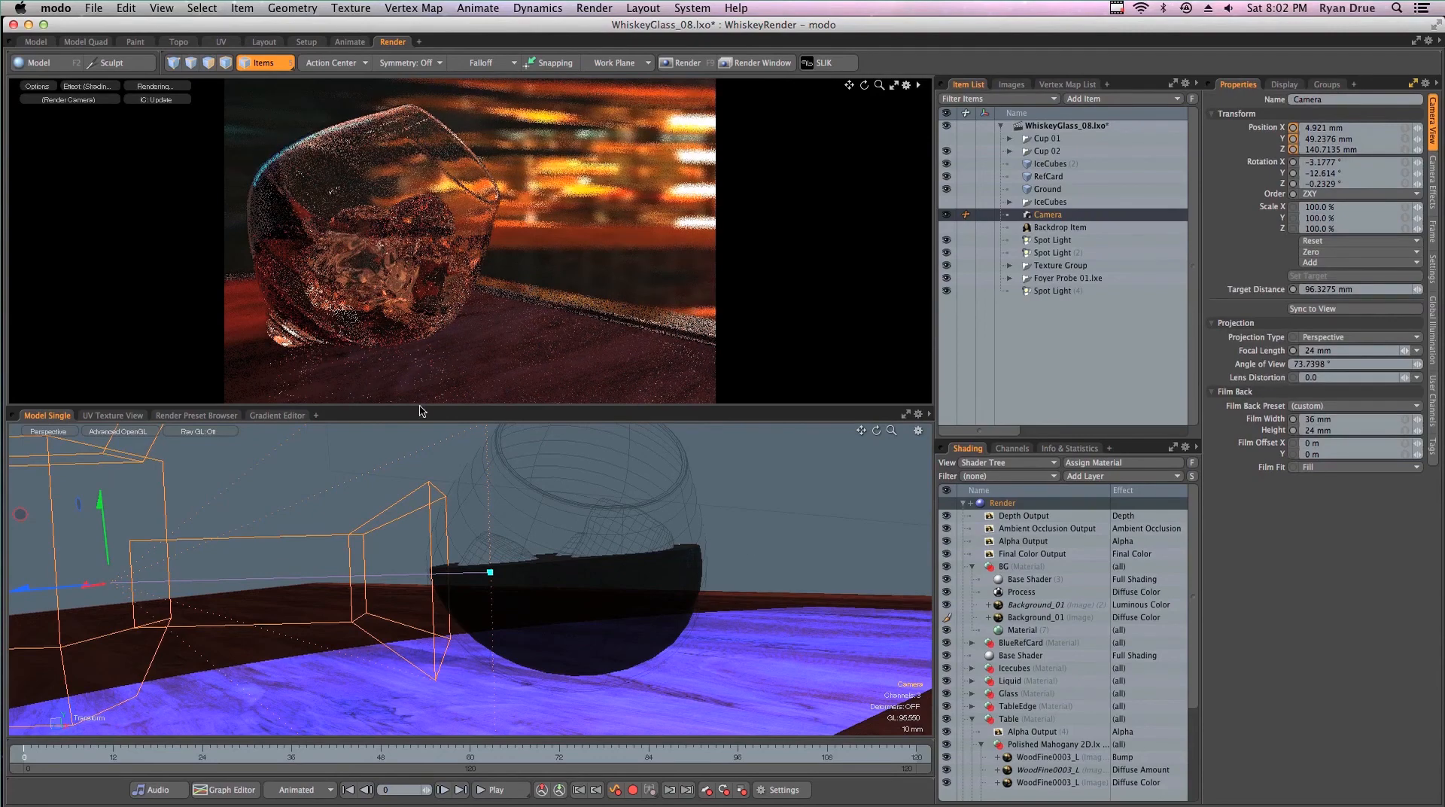
pyautogui.keyDown('alt'); pyautogui.moveTo(436, 558); pyautogui.dragTo(479, 560); pyautogui.keyUp('alt')
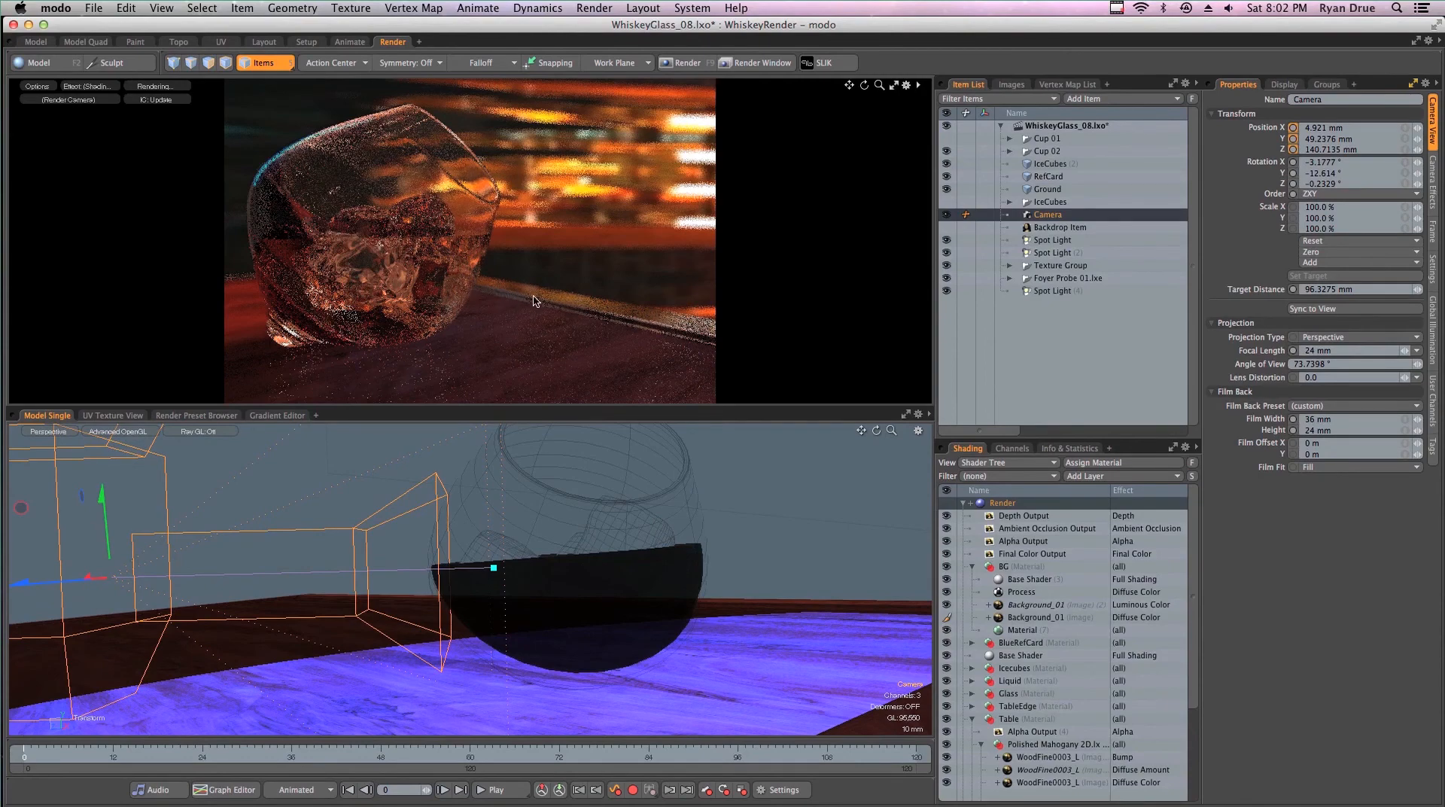
pyautogui.press('space')
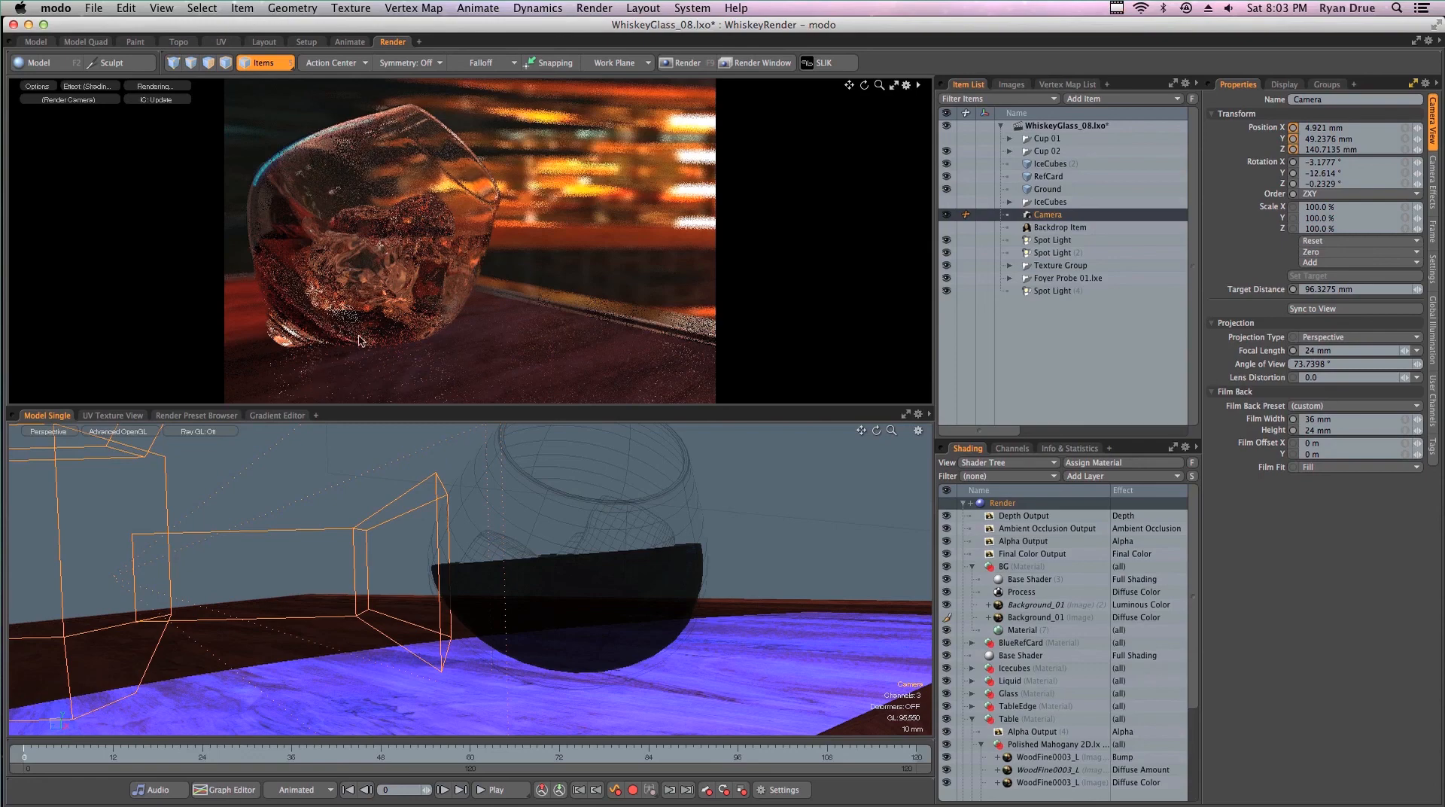
# - Clear the camera selection and save the scene, starting the full render from it
pyautogui.click(490, 366)
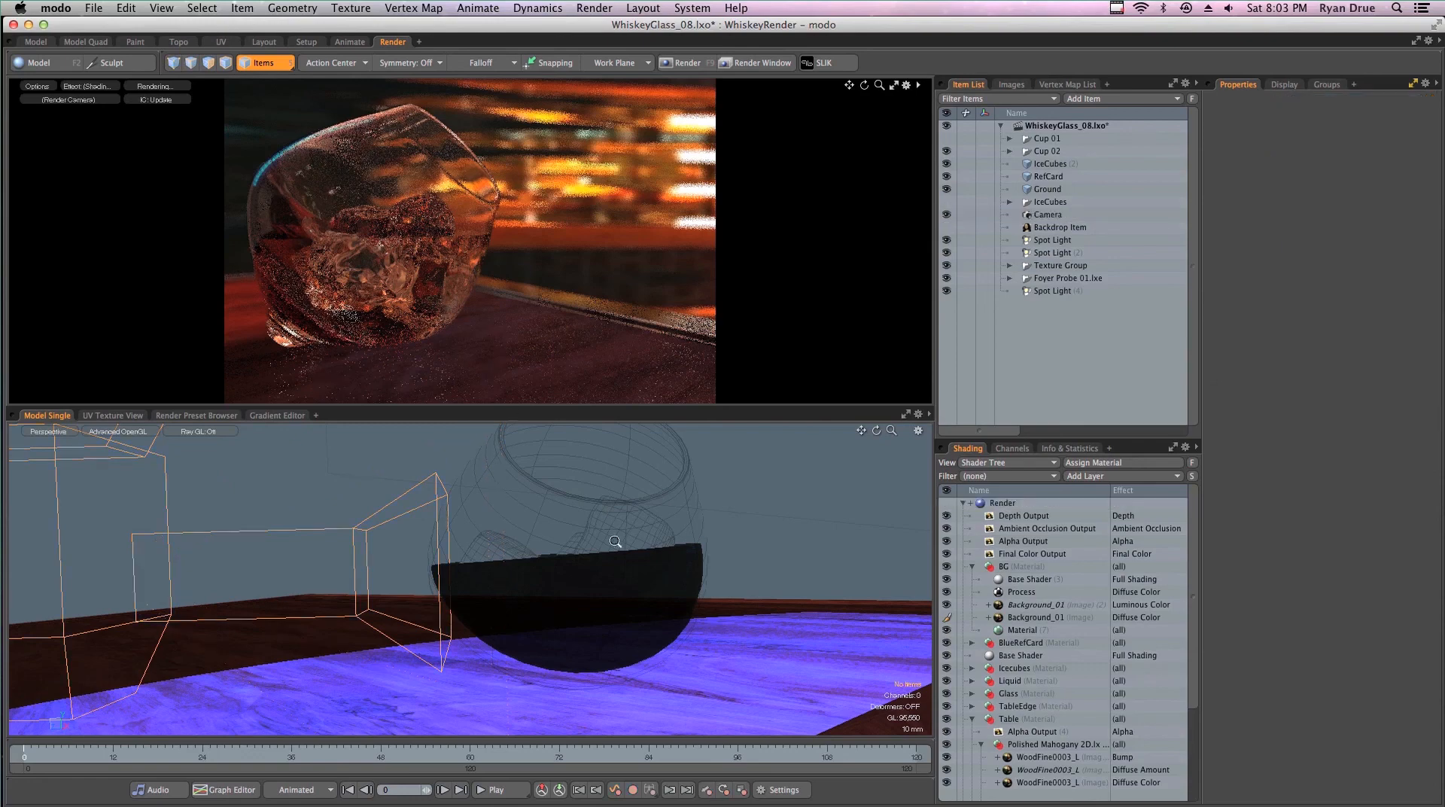
pyautogui.keyDown('ctrl'); pyautogui.keyDown('alt'); pyautogui.moveTo(602, 540); pyautogui.dragTo(754, 461); pyautogui.keyUp('alt'); pyautogui.keyUp('ctrl')
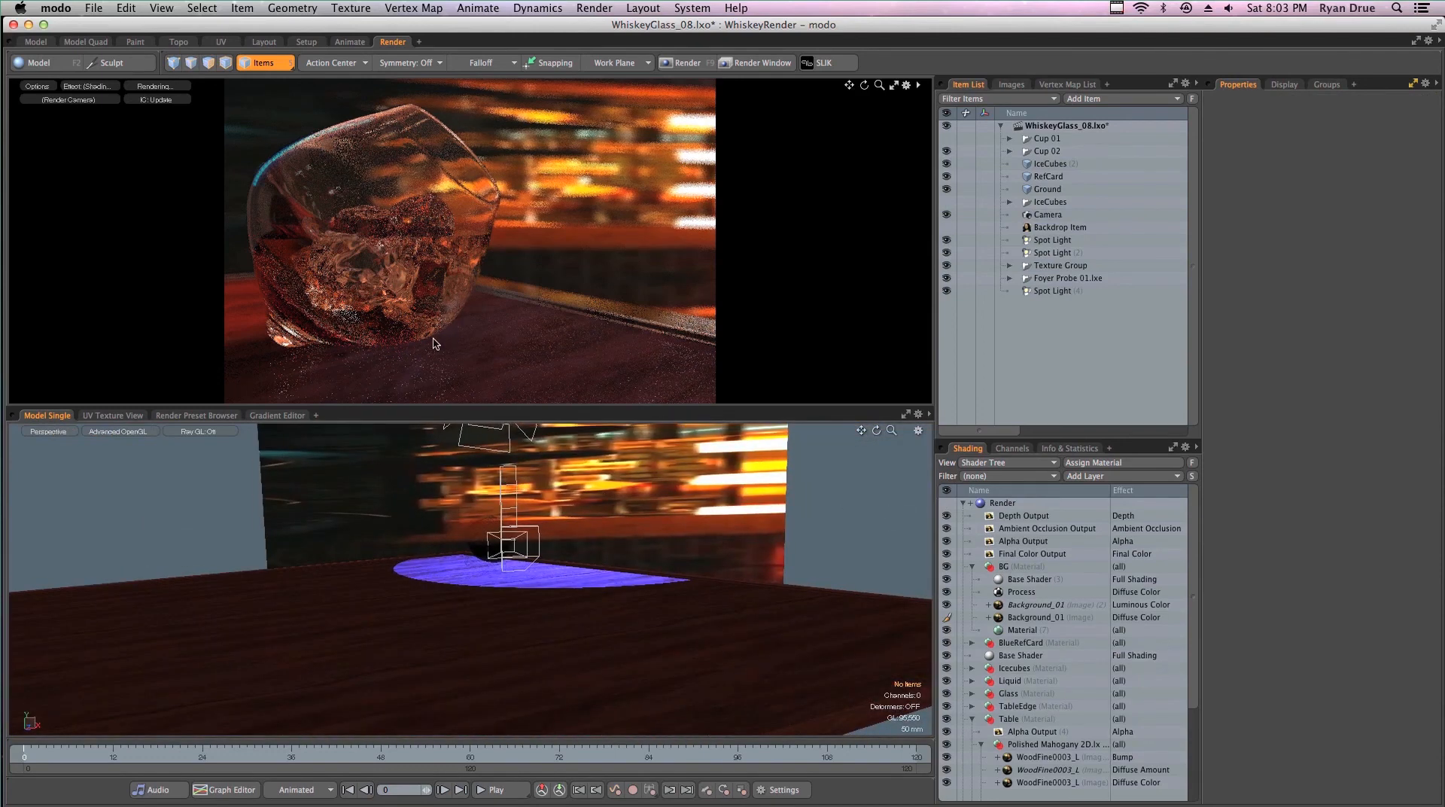
pyautogui.press('super+s')
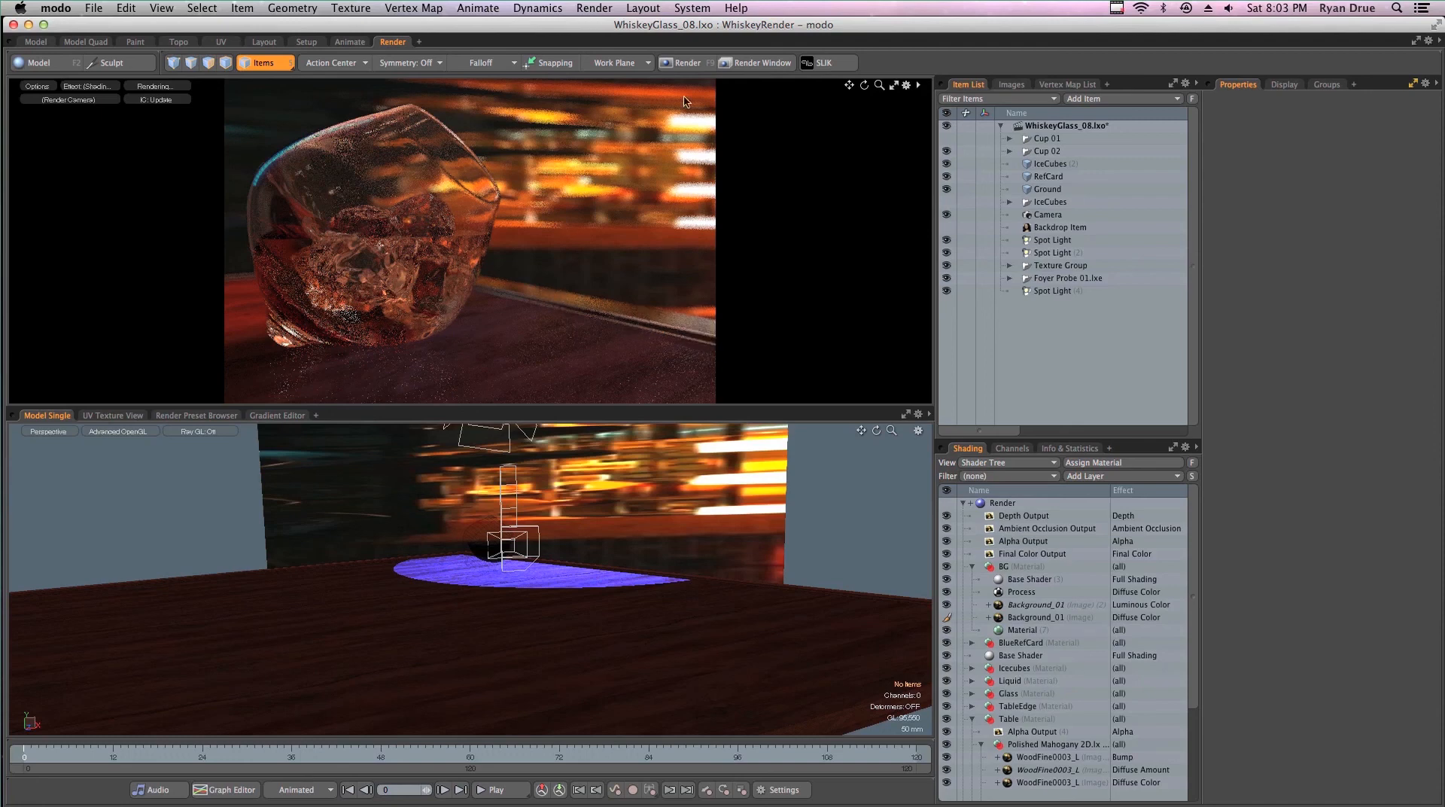
pyautogui.click(594, 8)
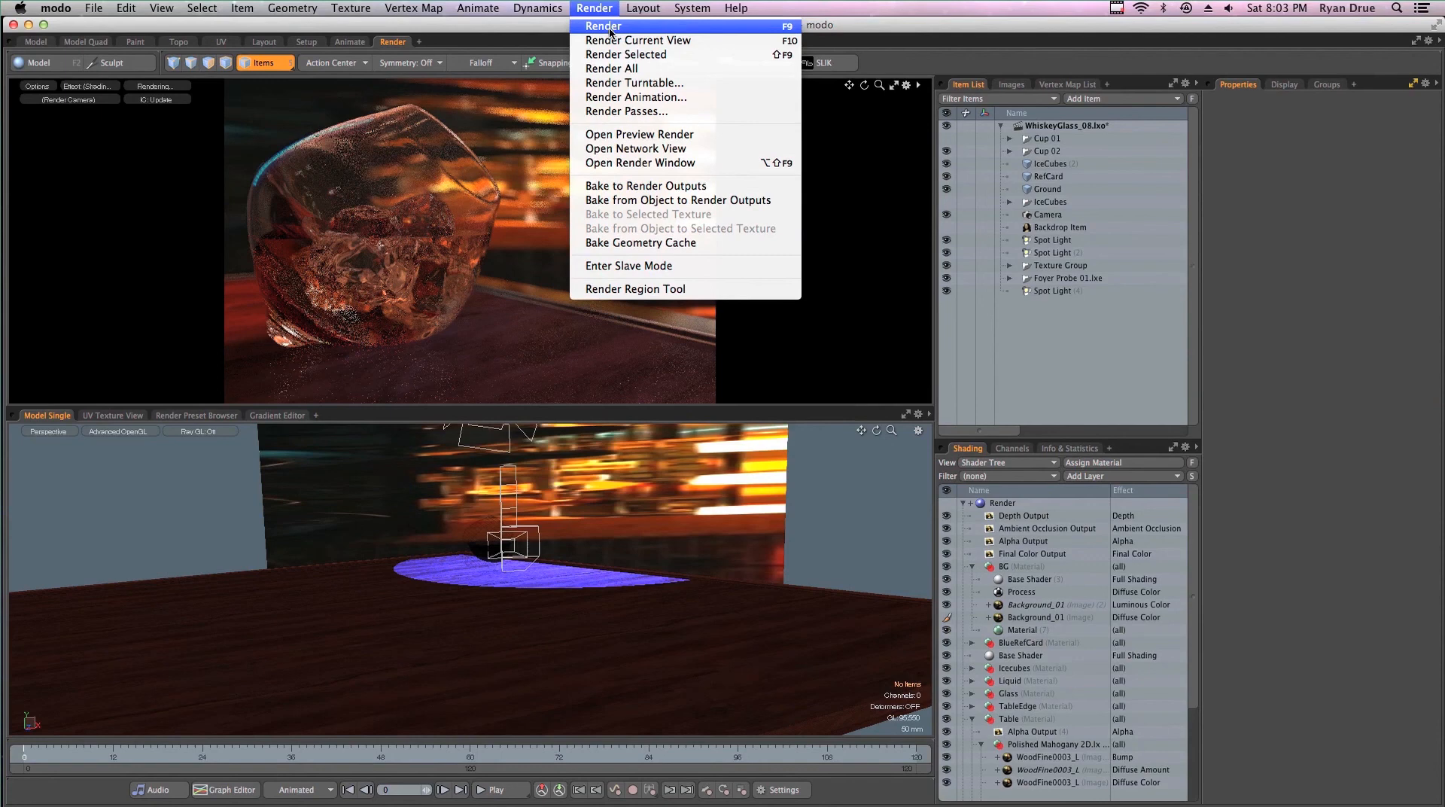
pyautogui.click(611, 30)
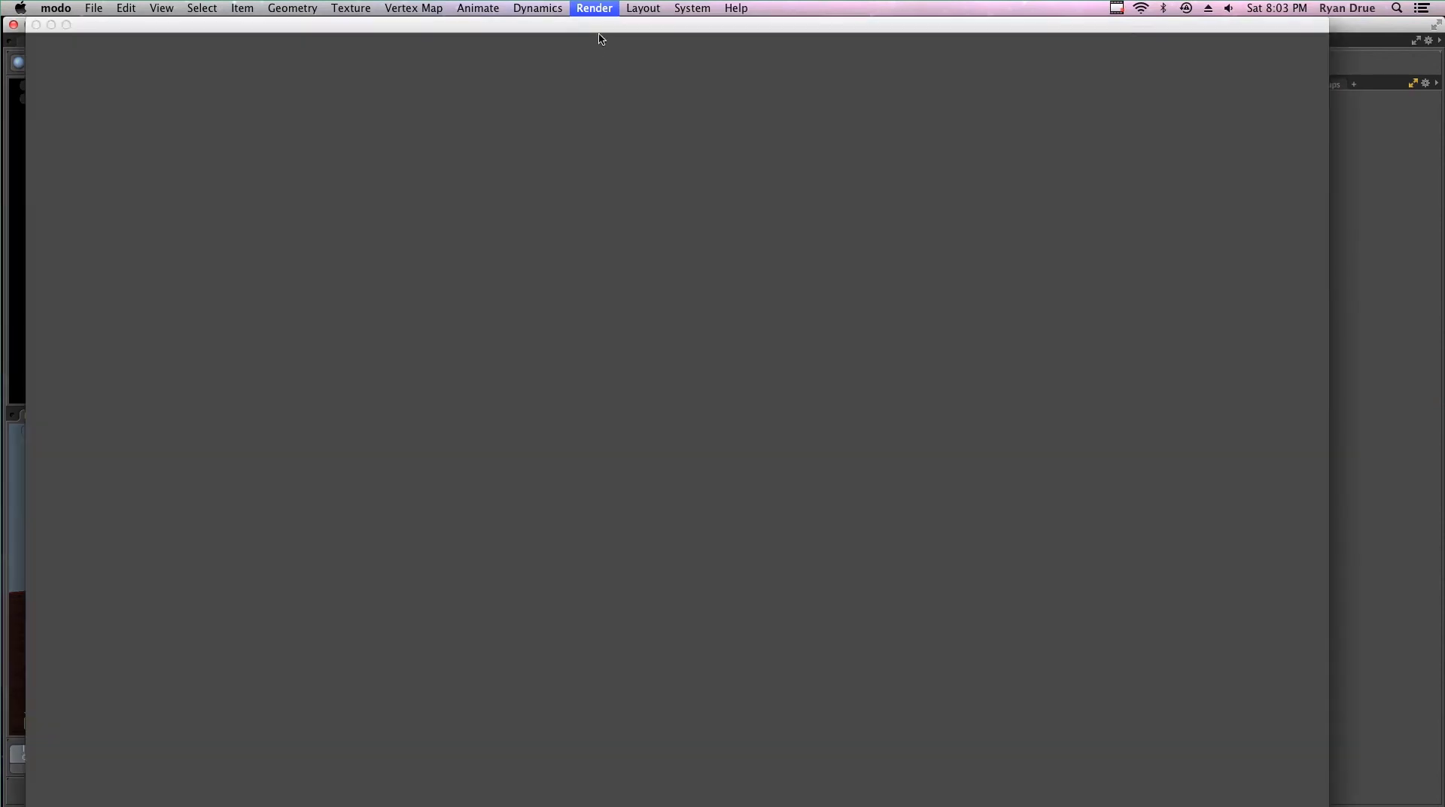